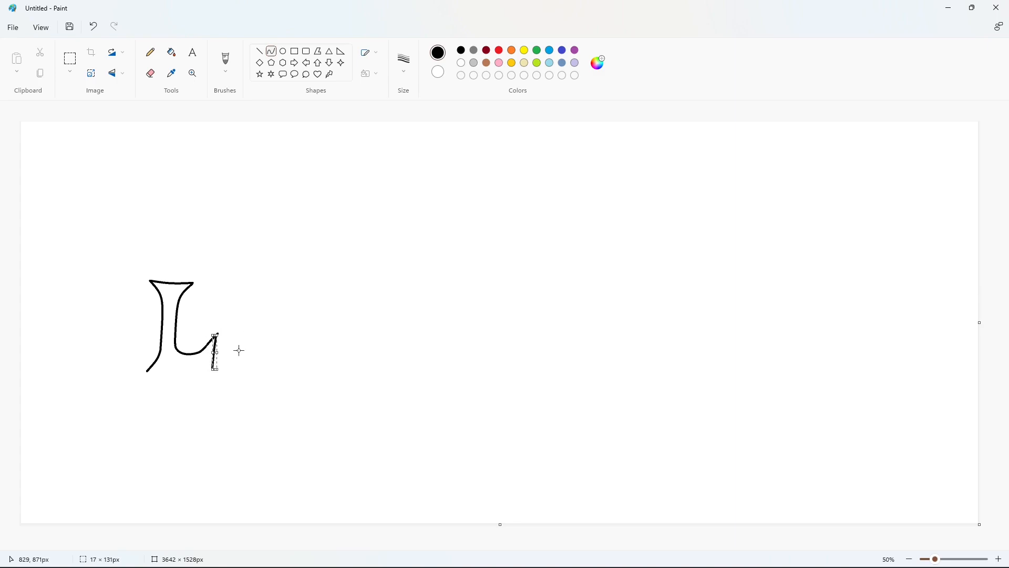
- Undo the last stroke and finish the black outline of the L with a slanted right tip and a curved baseline
{"action": "key", "text": "ctrl+z"}
{"action": "mouse_move", "coordinate": [218, 333]}
{"action": "left_mouse_down"}
{"action": "mouse_move", "coordinate": [212, 366]}
{"action": "mouse_move", "coordinate": [147, 370]}
{"action": "mouse_move", "coordinate": [189, 364]}
{"action": "left_mouse_up"}
{"action": "left_click", "coordinate": [213, 349]}
{"action": "left_click", "coordinate": [252, 351]}
{"action": "left_click", "coordinate": [173, 361]}
{"action": "left_click", "coordinate": [255, 356]}
- Outline a letter I with curved, flared sides directly after the L, using black lines and curves
{"action": "left_click_drag", "start_coordinate": [210, 287], "coordinate": [218, 358]}
{"action": "left_click_drag", "start_coordinate": [214, 313], "coordinate": [221, 310]}
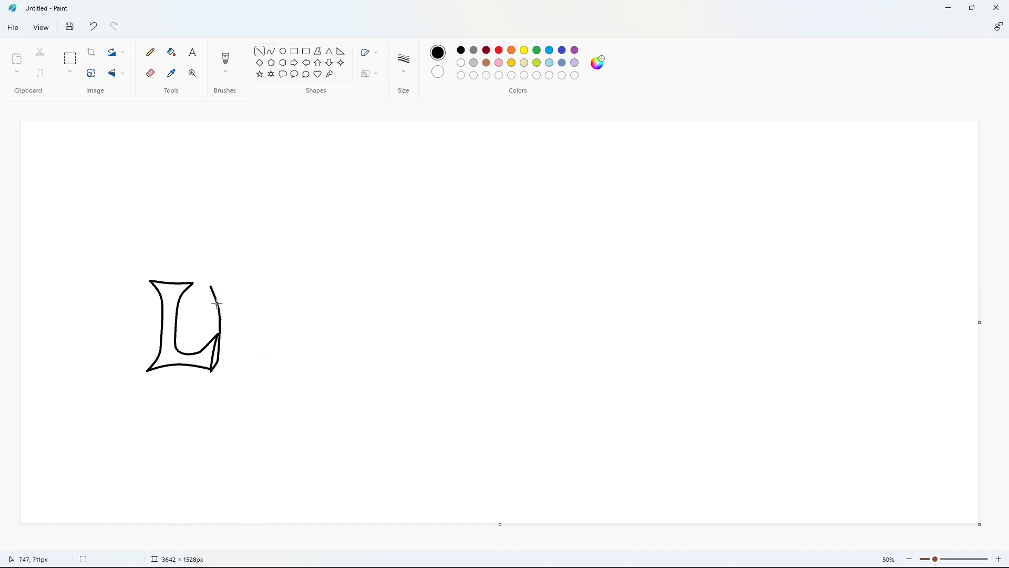
{"action": "left_click", "coordinate": [272, 51]}
{"action": "left_click_drag", "start_coordinate": [240, 287], "coordinate": [234, 353]}
- Outline a letter T after the I, with curved serifs on the crossbar and a flared stem
{"action": "left_click_drag", "start_coordinate": [241, 284], "coordinate": [295, 285]}
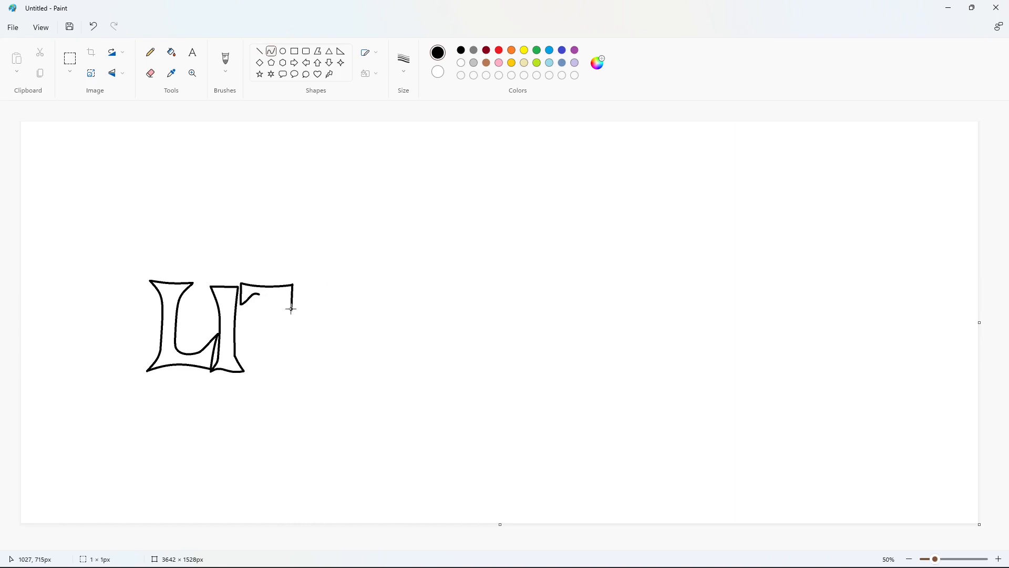
{"action": "mouse_move", "coordinate": [291, 310]}
{"action": "left_mouse_down"}
{"action": "mouse_move", "coordinate": [274, 286]}
{"action": "mouse_move", "coordinate": [248, 367]}
{"action": "left_mouse_up"}
{"action": "left_click_drag", "start_coordinate": [254, 322], "coordinate": [258, 342]}
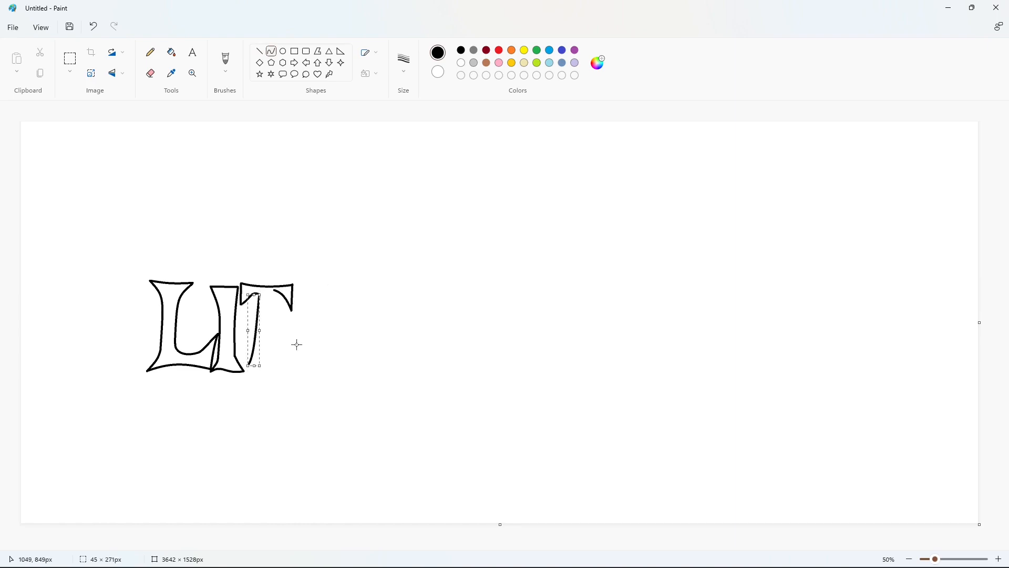
{"action": "left_click", "coordinate": [296, 344]}
{"action": "left_click_drag", "start_coordinate": [273, 293], "coordinate": [268, 357]}
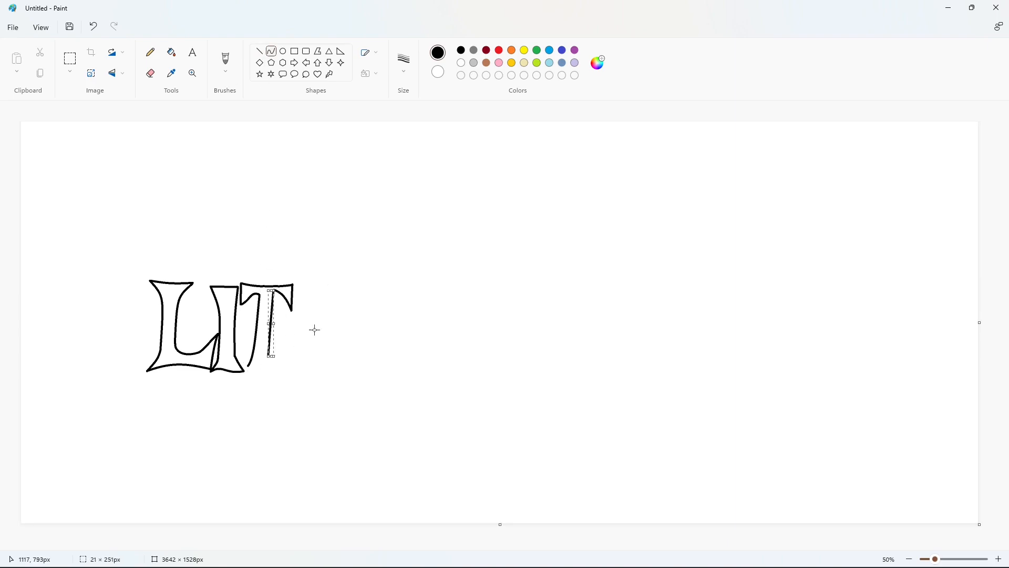
{"action": "left_click", "coordinate": [293, 342]}
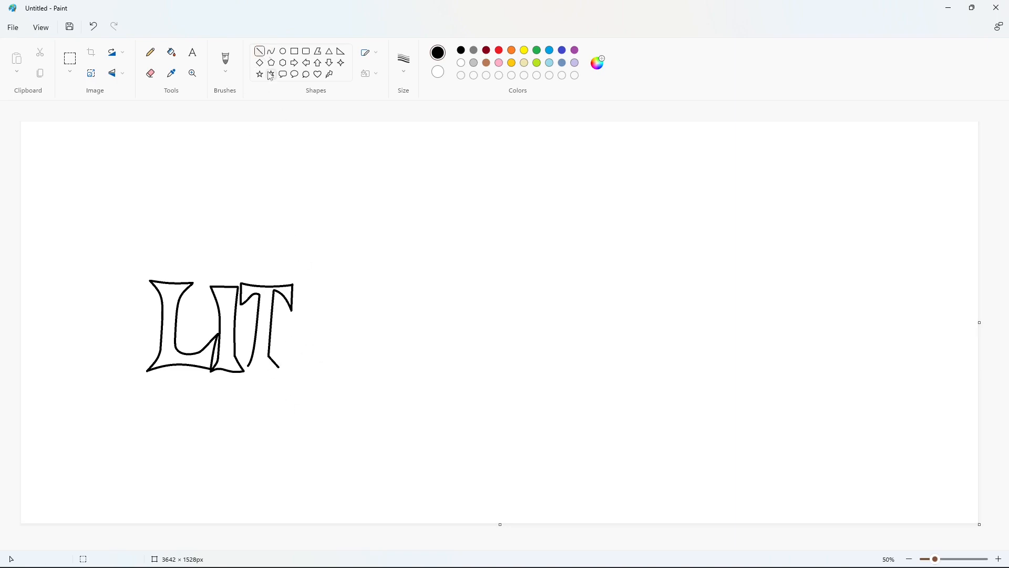
{"action": "left_click", "coordinate": [271, 51]}
{"action": "left_click", "coordinate": [328, 361]}
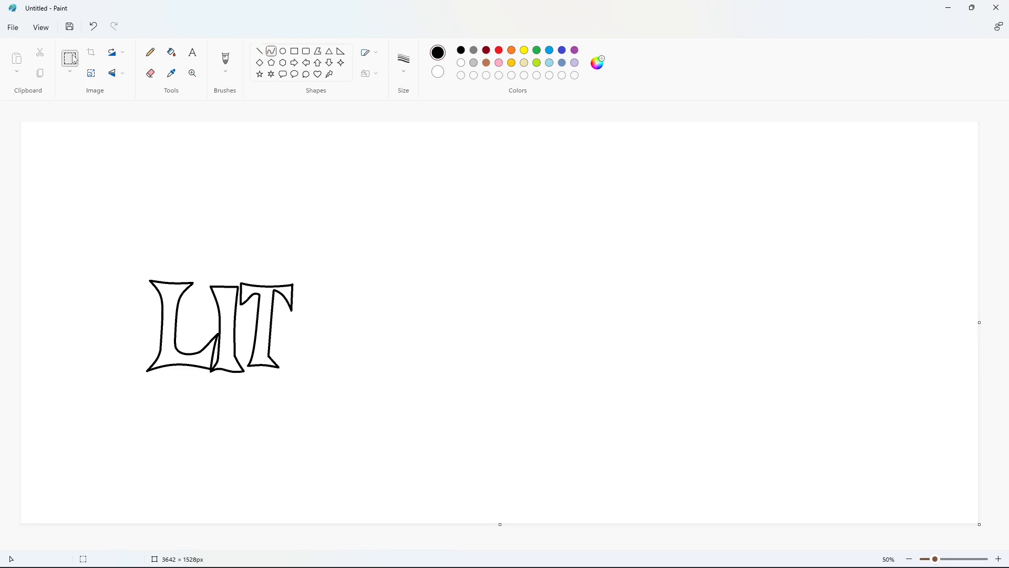
- Copy the T into the empty area above the lettering and clear the stray remnants around it with white fill
{"action": "left_click", "coordinate": [70, 58]}
{"action": "left_click_drag", "start_coordinate": [320, 255], "coordinate": [227, 385]}
{"action": "key", "text": "ctrl+c"}
{"action": "key", "text": "ctrl+v"}
{"action": "left_click_drag", "start_coordinate": [78, 190], "coordinate": [103, 186]}
{"action": "left_click", "coordinate": [171, 52]}
{"action": "left_click", "coordinate": [460, 63]}
{"action": "left_click", "coordinate": [53, 209]}
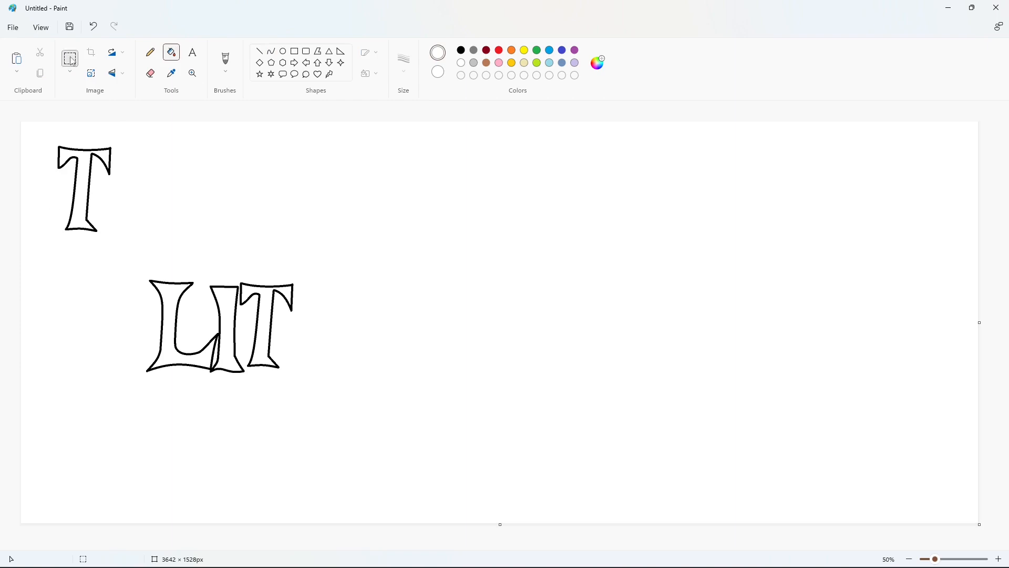
- Copy the clean T with a transparent selection and place the copy right after the first T
{"action": "left_click", "coordinate": [70, 58]}
{"action": "left_click_drag", "start_coordinate": [36, 131], "coordinate": [146, 248]}
{"action": "key", "text": "ctrl+c"}
{"action": "key", "text": "ctrl+v"}
{"action": "left_click", "coordinate": [70, 71]}
{"action": "left_click", "coordinate": [92, 162]}
{"action": "left_click_drag", "start_coordinate": [71, 181], "coordinate": [325, 330]}
{"action": "left_click", "coordinate": [421, 313]}
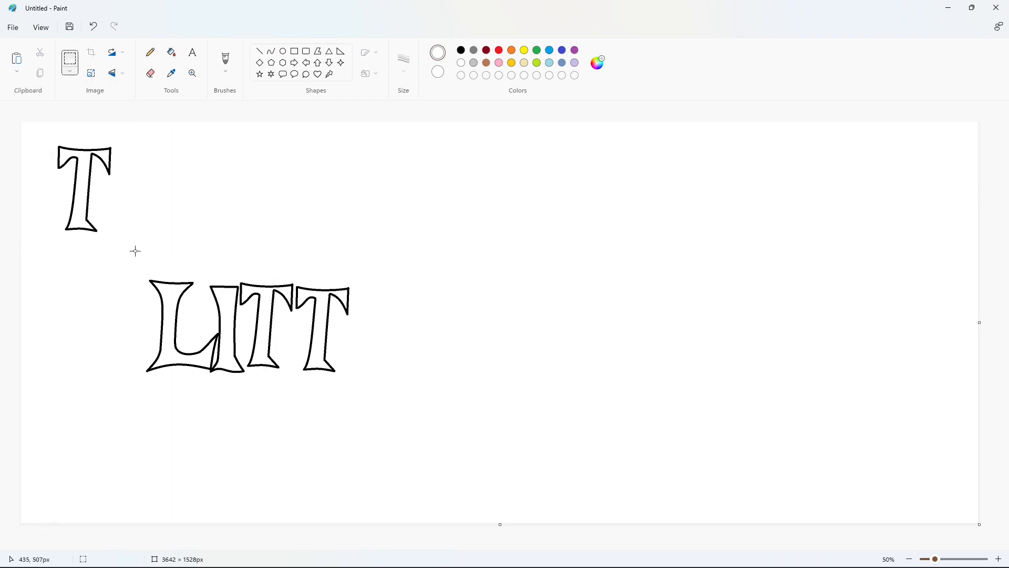
{"action": "left_click_drag", "start_coordinate": [205, 380], "coordinate": [226, 396]}
{"action": "mouse_move", "coordinate": [180, 310]}
{"action": "left_mouse_down", "text": "ctrl"}
{"action": "mouse_move", "coordinate": [381, 311]}
{"action": "mouse_move", "coordinate": [360, 356]}
{"action": "mouse_move", "coordinate": [362, 346]}
{"action": "left_mouse_up", "text": "ctrl"}
{"action": "key", "text": "ctrl+z"}
- Outline a second letter L in black after the second T, using lines and curves
{"action": "left_click", "coordinate": [259, 51]}
{"action": "left_click", "coordinate": [461, 50]}
{"action": "left_click", "coordinate": [271, 51]}
{"action": "mouse_move", "coordinate": [359, 305]}
{"action": "left_mouse_down"}
{"action": "mouse_move", "coordinate": [367, 297]}
{"action": "mouse_move", "coordinate": [376, 348]}
{"action": "left_mouse_up"}
{"action": "left_click_drag", "start_coordinate": [382, 310], "coordinate": [377, 303]}
{"action": "left_click", "coordinate": [438, 314]}
{"action": "mouse_move", "coordinate": [376, 349]}
{"action": "left_mouse_down"}
{"action": "mouse_move", "coordinate": [415, 336]}
{"action": "mouse_move", "coordinate": [398, 358]}
{"action": "mouse_move", "coordinate": [410, 368]}
{"action": "mouse_move", "coordinate": [378, 360]}
{"action": "left_mouse_up"}
{"action": "left_click", "coordinate": [433, 302]}
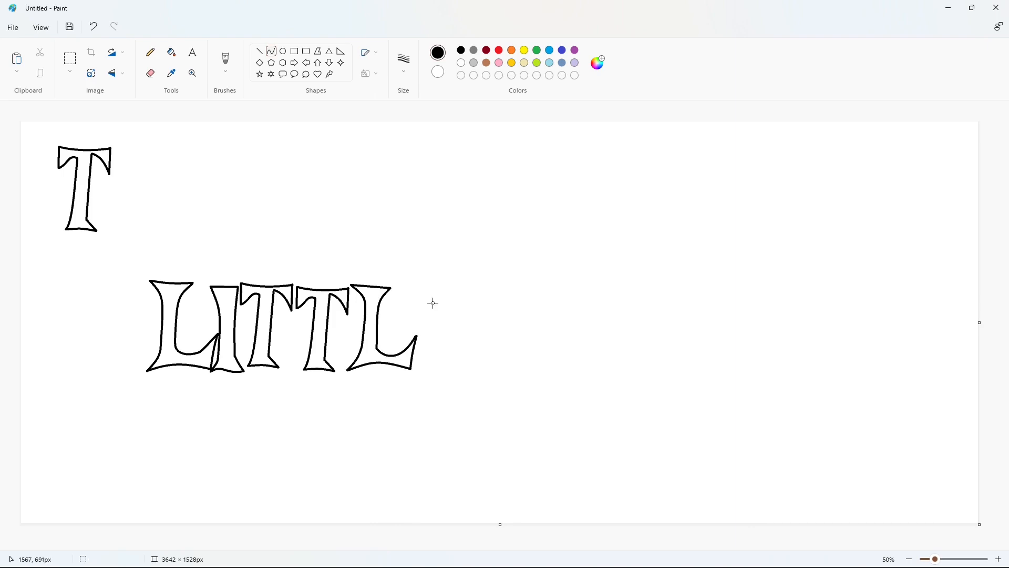
- Draw the curved left edge of a letter E after the second L
{"action": "left_click_drag", "start_coordinate": [417, 282], "coordinate": [425, 346]}
{"action": "left_click_drag", "start_coordinate": [423, 302], "coordinate": [430, 301]}
{"action": "left_click", "coordinate": [433, 358]}
- Draw two long purple horizontal guide lines, one just below and one just above the lettering
{"action": "left_click", "coordinate": [259, 51]}
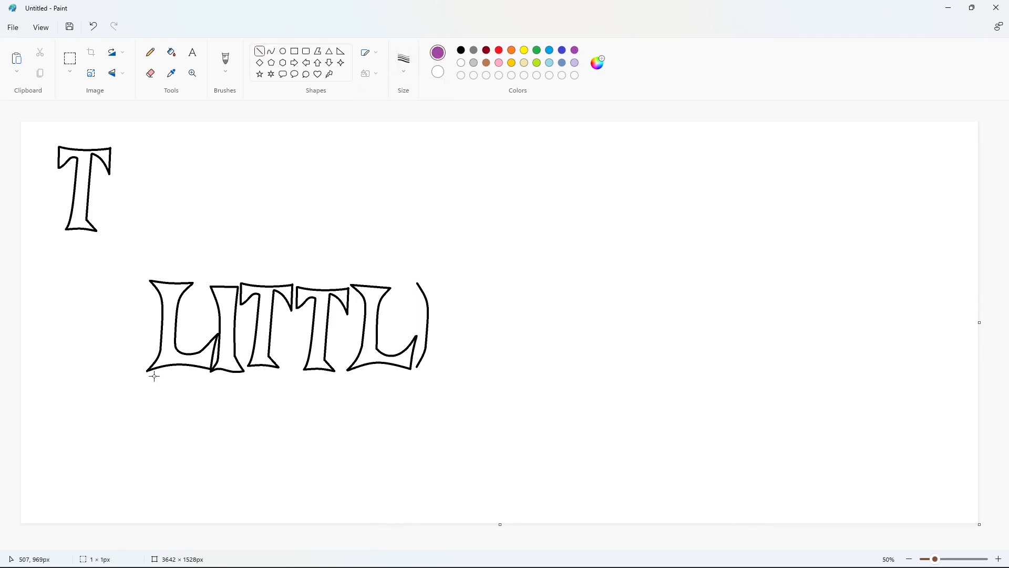
{"action": "left_click_drag", "start_coordinate": [235, 376], "coordinate": [864, 376]}
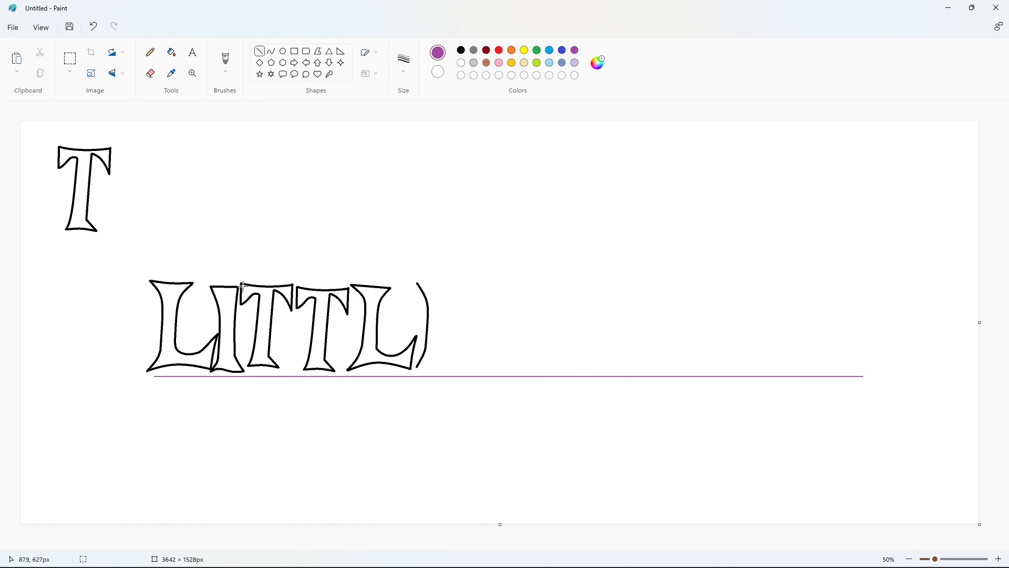
{"action": "left_click_drag", "start_coordinate": [202, 274], "coordinate": [875, 277]}
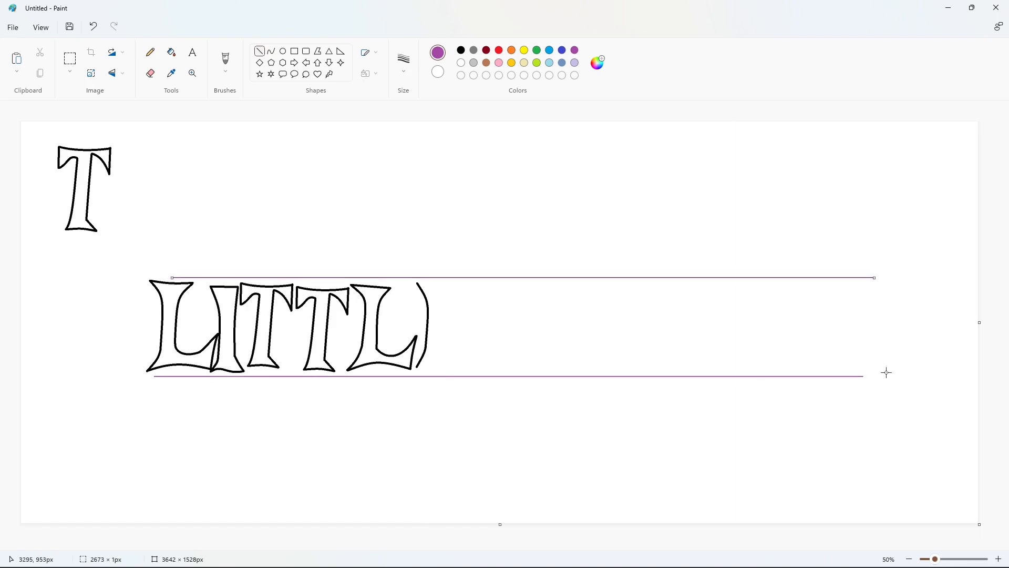
- Outline the upper and lower arms of the E in black with curved serifs between the guide lines
{"action": "left_click", "coordinate": [271, 51]}
{"action": "left_click", "coordinate": [461, 50]}
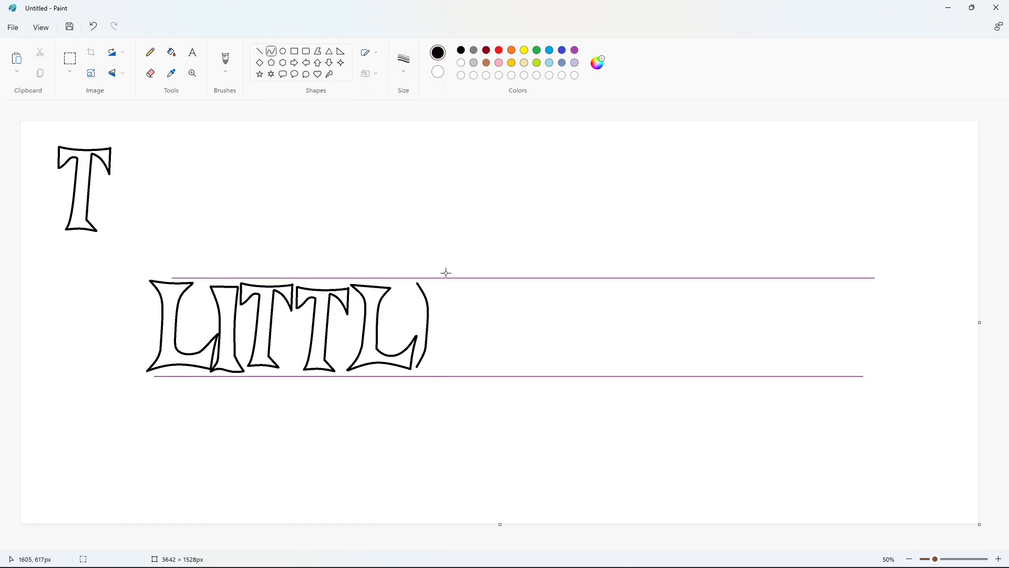
{"action": "left_click_drag", "start_coordinate": [472, 282], "coordinate": [471, 286]}
{"action": "left_click", "coordinate": [472, 292]}
{"action": "left_click", "coordinate": [502, 297]}
{"action": "left_click", "coordinate": [462, 292]}
{"action": "left_click", "coordinate": [460, 302]}
{"action": "left_click", "coordinate": [534, 306]}
{"action": "mouse_move", "coordinate": [417, 366]}
{"action": "left_mouse_down"}
{"action": "mouse_move", "coordinate": [474, 363]}
{"action": "mouse_move", "coordinate": [473, 336]}
{"action": "mouse_move", "coordinate": [442, 352]}
{"action": "left_mouse_up"}
{"action": "left_click", "coordinate": [447, 360]}
{"action": "left_click", "coordinate": [497, 353]}
{"action": "left_click", "coordinate": [465, 351]}
- Draw the E's inner edge and middle arm, and remove the line segment crossing that arm with white fill
{"action": "left_click", "coordinate": [259, 51]}
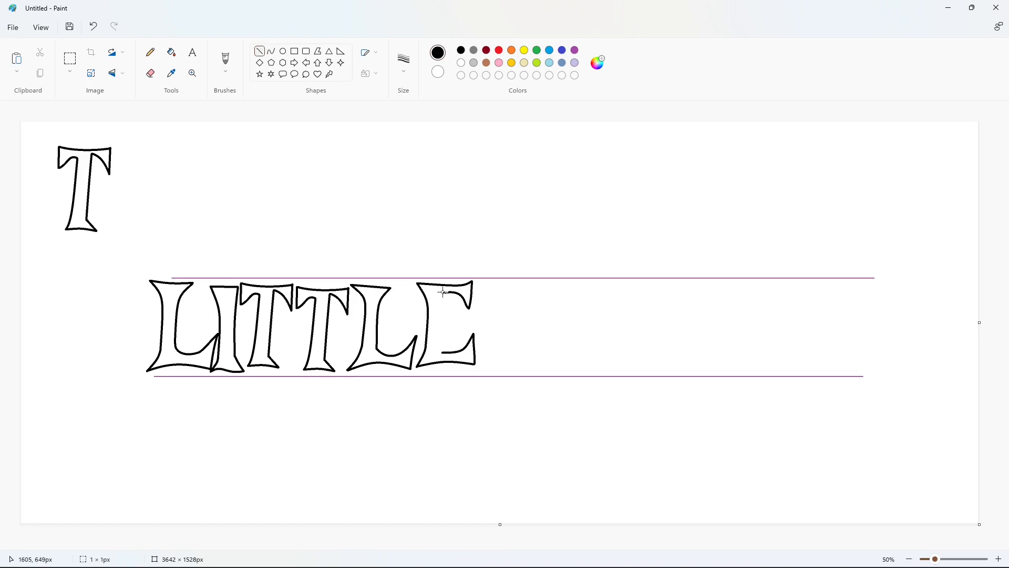
{"action": "mouse_move", "coordinate": [443, 293]}
{"action": "left_mouse_down"}
{"action": "mouse_move", "coordinate": [442, 352]}
{"action": "mouse_move", "coordinate": [453, 314]}
{"action": "mouse_move", "coordinate": [453, 334]}
{"action": "left_mouse_up"}
{"action": "left_click", "coordinate": [272, 51]}
{"action": "scroll", "coordinate": [491, 322], "scroll_direction": "up", "scroll_amount": 2}
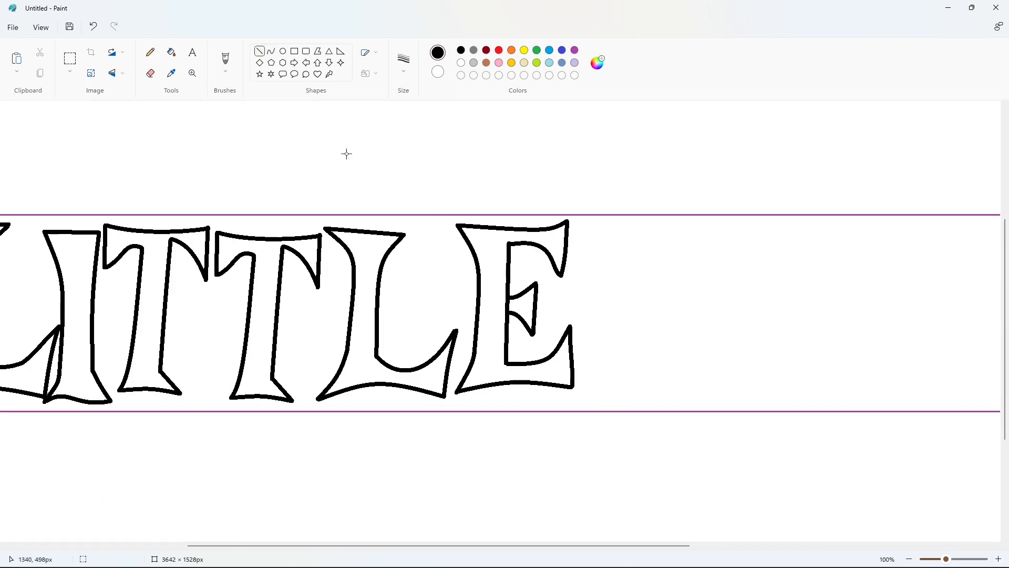
{"action": "left_click", "coordinate": [170, 56]}
{"action": "left_click", "coordinate": [507, 304]}
{"action": "scroll", "coordinate": [786, 379], "scroll_direction": "down", "scroll_amount": 2}
- Draw the outer outline of a black letter B after a word gap, with a curved left edge and two bowls
{"action": "left_click", "coordinate": [272, 51]}
{"action": "left_click", "coordinate": [460, 49]}
{"action": "mouse_move", "coordinate": [510, 289]}
{"action": "left_mouse_down"}
{"action": "mouse_move", "coordinate": [522, 346]}
{"action": "mouse_move", "coordinate": [526, 305]}
{"action": "left_mouse_up"}
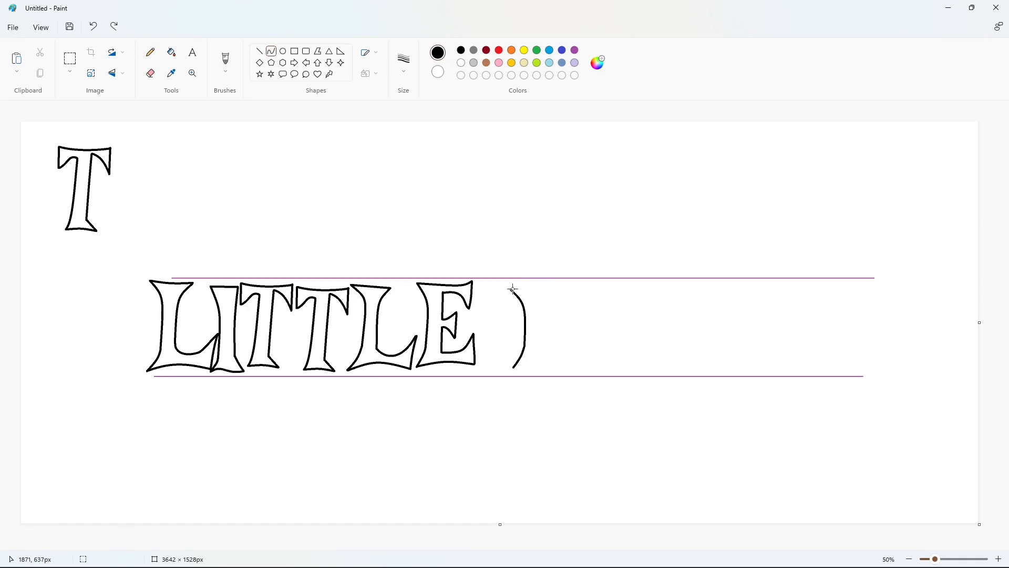
{"action": "mouse_move", "coordinate": [554, 296]}
{"action": "left_mouse_down"}
{"action": "mouse_move", "coordinate": [558, 323]}
{"action": "mouse_move", "coordinate": [581, 308]}
{"action": "mouse_move", "coordinate": [554, 365]}
{"action": "mouse_move", "coordinate": [588, 329]}
{"action": "left_mouse_up"}
{"action": "left_click", "coordinate": [584, 357]}
{"action": "left_click", "coordinate": [646, 358]}
{"action": "mouse_move", "coordinate": [555, 365]}
{"action": "left_mouse_down"}
{"action": "mouse_move", "coordinate": [514, 367]}
{"action": "mouse_move", "coordinate": [532, 362]}
{"action": "left_mouse_up"}
{"action": "left_click", "coordinate": [551, 308]}
- Draw the B's inner vertical edge and the curves enclosing its upper and lower counters
{"action": "left_click_drag", "start_coordinate": [542, 298], "coordinate": [541, 359]}
{"action": "left_click_drag", "start_coordinate": [541, 331], "coordinate": [538, 336]}
{"action": "left_click", "coordinate": [537, 349]}
{"action": "left_click", "coordinate": [610, 350]}
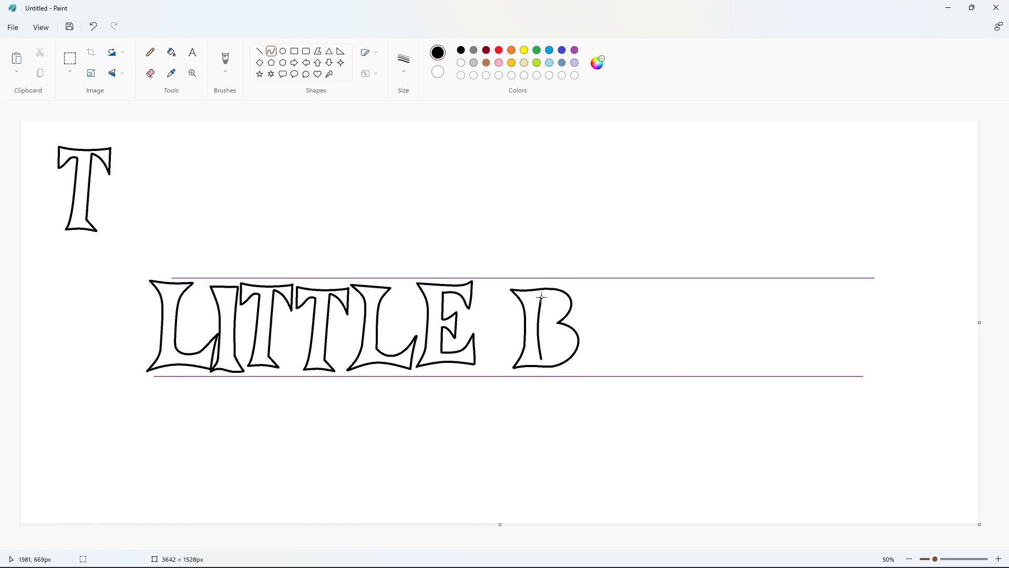
{"action": "left_click_drag", "start_coordinate": [542, 297], "coordinate": [538, 319]}
{"action": "left_click_drag", "start_coordinate": [540, 307], "coordinate": [551, 305]}
{"action": "left_click", "coordinate": [558, 318]}
{"action": "mouse_move", "coordinate": [612, 338]}
{"action": "left_mouse_down"}
{"action": "mouse_move", "coordinate": [547, 357]}
{"action": "mouse_move", "coordinate": [538, 329]}
{"action": "mouse_move", "coordinate": [571, 356]}
{"action": "left_mouse_up"}
{"action": "key", "text": "ctrl+z"}
{"action": "left_click_drag", "start_coordinate": [554, 333], "coordinate": [566, 330]}
{"action": "left_click", "coordinate": [695, 343]}
- Erase the line segment between the B's two counters using a white line and white fill
{"action": "left_click", "coordinate": [997, 558]}
{"action": "left_click", "coordinate": [997, 558]}
{"action": "left_click", "coordinate": [259, 51]}
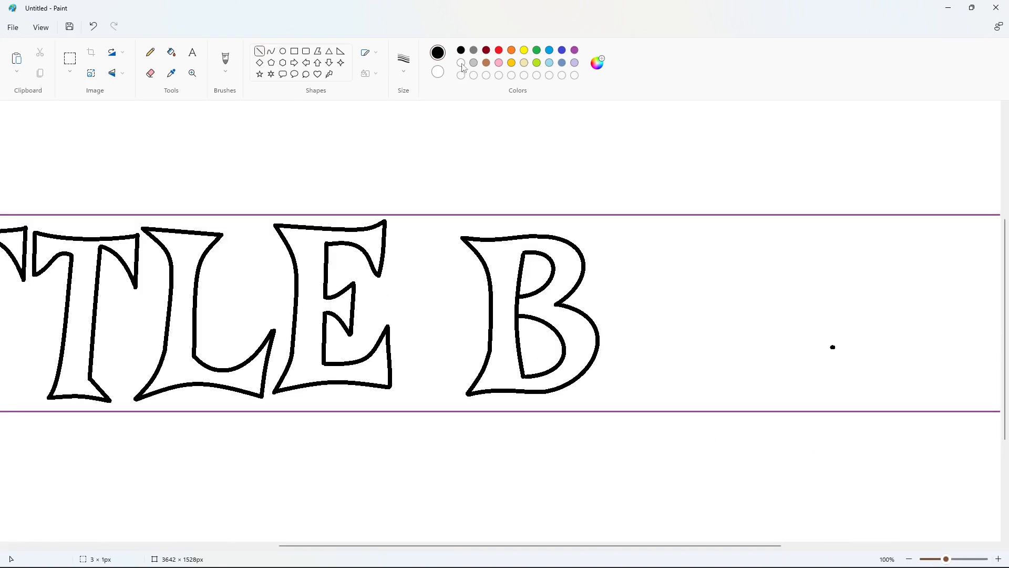
{"action": "left_click", "coordinate": [596, 300]}
{"action": "mouse_move", "coordinate": [524, 299]}
{"action": "left_mouse_down"}
{"action": "mouse_move", "coordinate": [508, 303]}
{"action": "mouse_move", "coordinate": [511, 313]}
{"action": "left_mouse_up"}
{"action": "left_click", "coordinate": [171, 52]}
{"action": "left_click", "coordinate": [517, 306]}
{"action": "left_click", "coordinate": [908, 559]}
{"action": "left_click", "coordinate": [909, 558]}
- Copy the E beside the spare T above the lettering and fill away the copied guide line pieces with white
{"action": "left_click", "coordinate": [70, 58]}
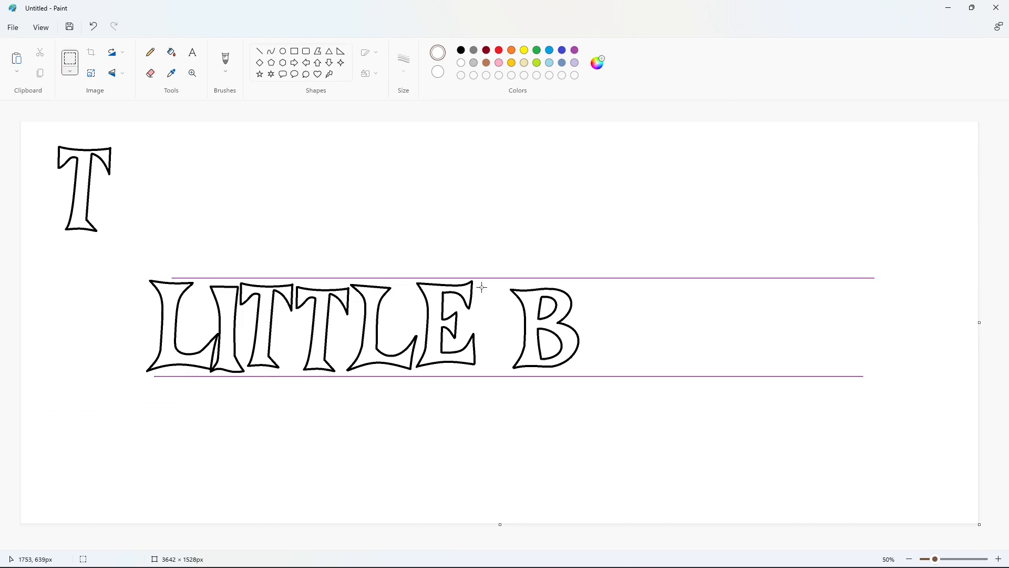
{"action": "key", "text": "ctrl+c"}
{"action": "key", "text": "ctrl+v"}
{"action": "left_click_drag", "start_coordinate": [58, 184], "coordinate": [189, 201]}
{"action": "left_click", "coordinate": [172, 53]}
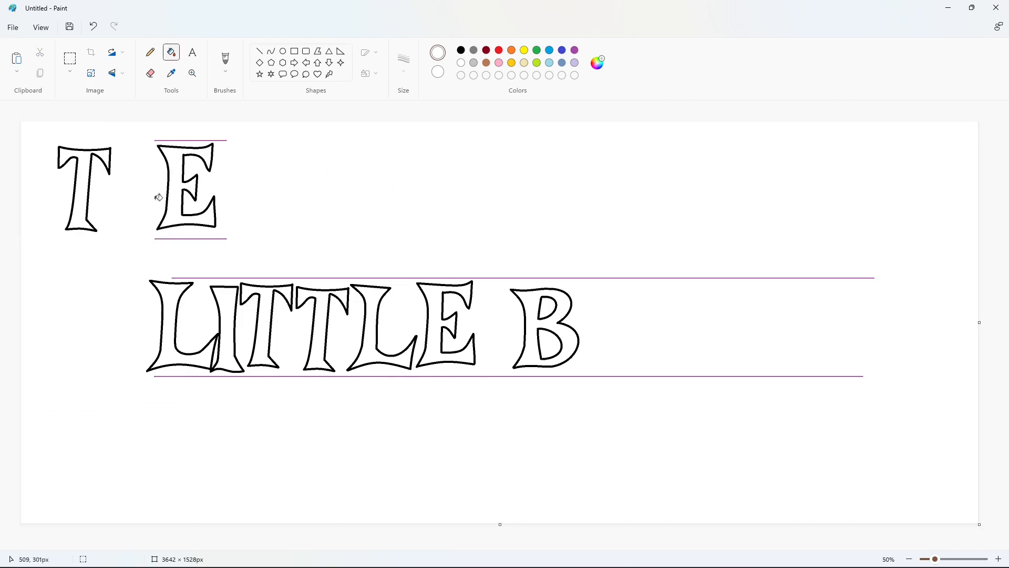
- Copy the cleaned spare E and place the copy directly after the B
{"action": "left_click", "coordinate": [70, 59]}
{"action": "left_click_drag", "start_coordinate": [140, 128], "coordinate": [250, 251]}
{"action": "key", "text": "ctrl+c"}
{"action": "key", "text": "ctrl+v"}
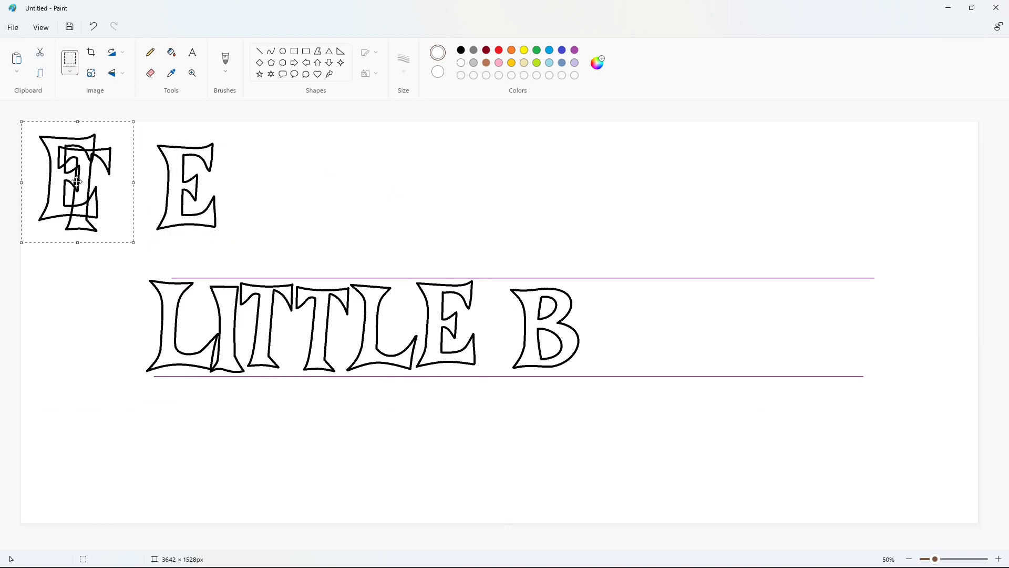
{"action": "mouse_move", "coordinate": [80, 180]}
{"action": "left_mouse_down"}
{"action": "mouse_move", "coordinate": [605, 333]}
{"action": "mouse_move", "coordinate": [666, 288]}
{"action": "mouse_move", "coordinate": [698, 353]}
{"action": "mouse_move", "coordinate": [692, 338]}
{"action": "mouse_move", "coordinate": [689, 358]}
{"action": "mouse_move", "coordinate": [663, 371]}
{"action": "mouse_move", "coordinate": [646, 362]}
{"action": "left_mouse_up"}
{"action": "left_click", "coordinate": [724, 333]}
- Draw the outer outline of a black letter A after the second E, with flared feet and curved inner legs
{"action": "left_click", "coordinate": [271, 51]}
{"action": "left_click", "coordinate": [461, 50]}
{"action": "left_click", "coordinate": [646, 362]}
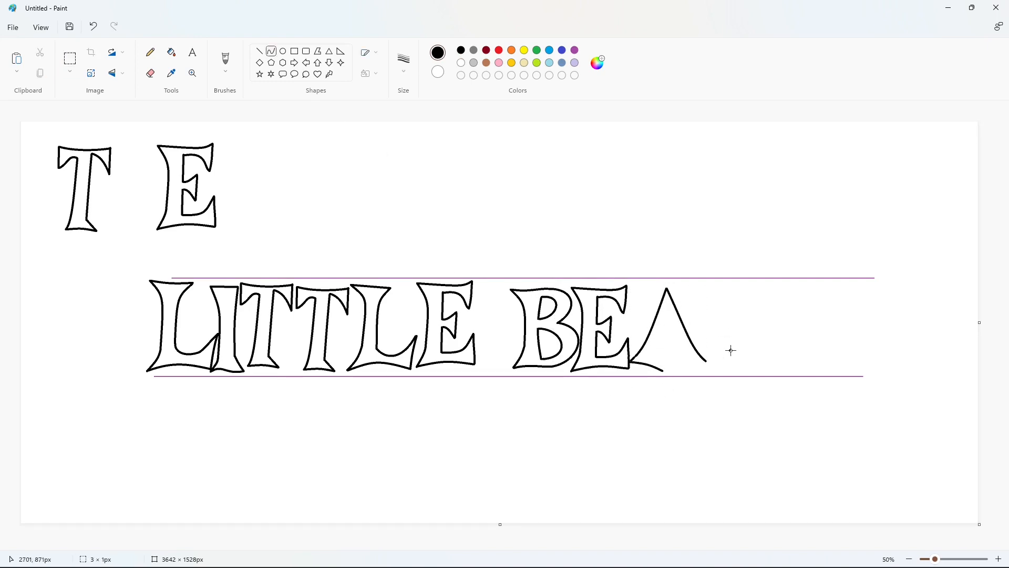
{"action": "mouse_move", "coordinate": [731, 350]}
{"action": "left_mouse_down"}
{"action": "mouse_move", "coordinate": [675, 371]}
{"action": "mouse_move", "coordinate": [687, 363]}
{"action": "mouse_move", "coordinate": [657, 344]}
{"action": "left_mouse_up"}
{"action": "left_click", "coordinate": [687, 363]}
{"action": "mouse_move", "coordinate": [658, 356]}
{"action": "left_mouse_down"}
{"action": "mouse_move", "coordinate": [649, 355]}
{"action": "mouse_move", "coordinate": [677, 344]}
{"action": "left_mouse_up"}
{"action": "left_click", "coordinate": [649, 354]}
{"action": "left_click_drag", "start_coordinate": [677, 357], "coordinate": [682, 355]}
{"action": "left_click", "coordinate": [682, 356]}
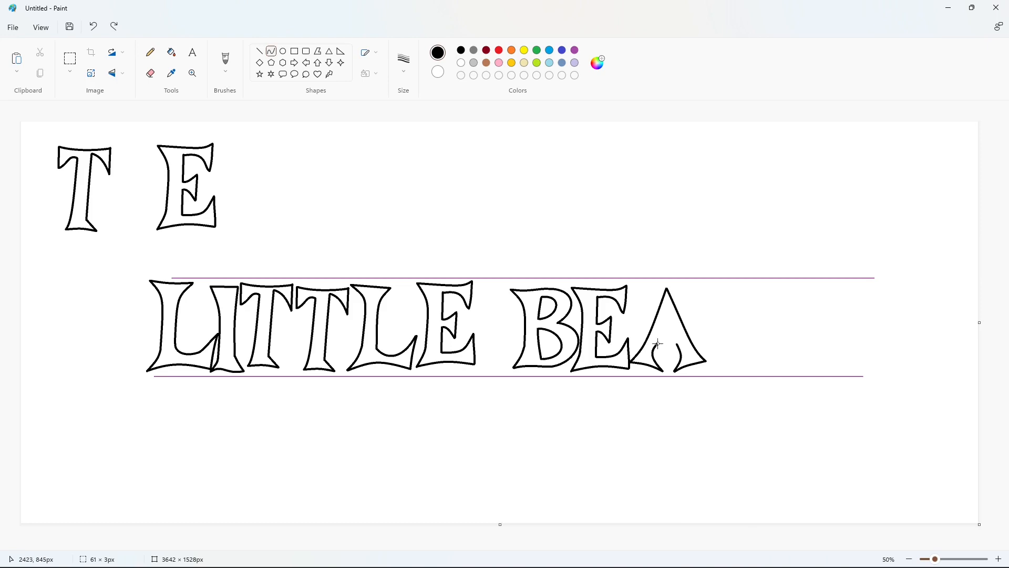
- Add a small triangle as the counter inside the upper part of the A
{"action": "left_click", "coordinate": [329, 51]}
{"action": "mouse_move", "coordinate": [663, 318]}
{"action": "left_mouse_down"}
{"action": "mouse_move", "coordinate": [676, 334]}
{"action": "mouse_move", "coordinate": [660, 315]}
{"action": "left_mouse_up"}
{"action": "left_click", "coordinate": [722, 313]}
- Outline a black letter R after the A, with a curved stem, a rounded bowl and a sweeping leg
{"action": "left_click", "coordinate": [272, 51]}
{"action": "left_click_drag", "start_coordinate": [704, 287], "coordinate": [712, 352]}
{"action": "left_click_drag", "start_coordinate": [705, 307], "coordinate": [713, 303]}
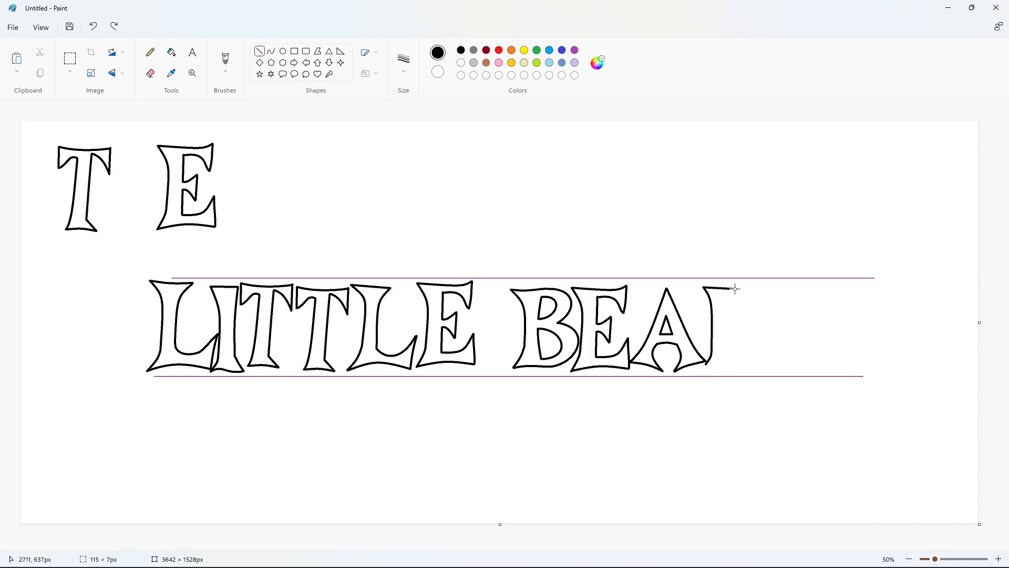
{"action": "mouse_move", "coordinate": [736, 289]}
{"action": "left_mouse_down"}
{"action": "mouse_move", "coordinate": [773, 347]}
{"action": "mouse_move", "coordinate": [766, 360]}
{"action": "mouse_move", "coordinate": [811, 343]}
{"action": "mouse_move", "coordinate": [729, 351]}
{"action": "mouse_move", "coordinate": [723, 338]}
{"action": "left_mouse_up"}
{"action": "left_click", "coordinate": [761, 292]}
{"action": "key", "text": "ctrl+z"}
{"action": "left_click_drag", "start_coordinate": [754, 363], "coordinate": [760, 378]}
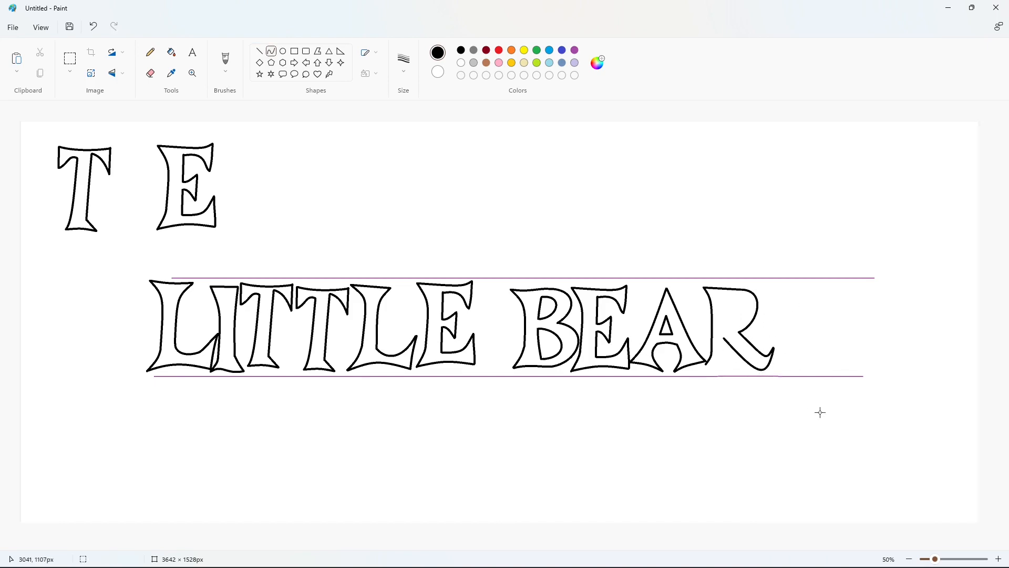
{"action": "left_click_drag", "start_coordinate": [723, 338], "coordinate": [733, 364]}
{"action": "left_click", "coordinate": [721, 359]}
{"action": "left_click", "coordinate": [797, 362]}
- Draw the curved counter inside the bowl of the R
{"action": "mouse_move", "coordinate": [730, 296]}
{"action": "left_mouse_down"}
{"action": "mouse_move", "coordinate": [728, 330]}
{"action": "mouse_move", "coordinate": [739, 320]}
{"action": "mouse_move", "coordinate": [727, 329]}
{"action": "left_mouse_up"}
{"action": "left_click", "coordinate": [742, 297]}
{"action": "left_click", "coordinate": [741, 297]}
{"action": "left_click", "coordinate": [825, 310]}
{"action": "left_click", "coordinate": [738, 324]}
{"action": "left_click", "coordinate": [811, 324]}
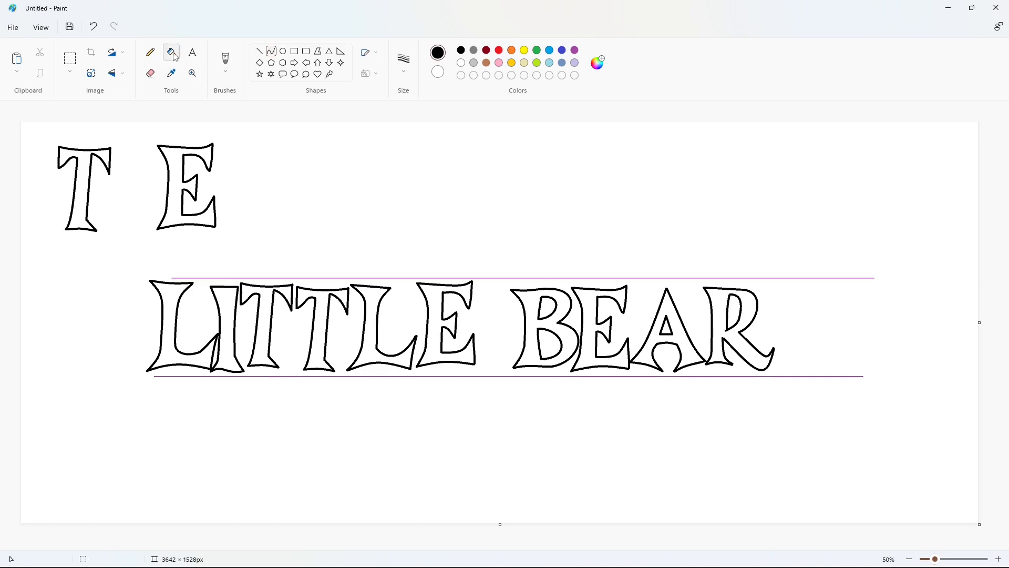
- Remove the guide lines by filling the background purple, then white, and fill the spare E and T outlines with white
{"action": "left_click", "coordinate": [174, 53]}
{"action": "left_click", "coordinate": [575, 50]}
{"action": "left_click", "coordinate": [565, 147]}
{"action": "left_click", "coordinate": [460, 62]}
{"action": "left_click", "coordinate": [547, 141]}
{"action": "left_click", "coordinate": [193, 147]}
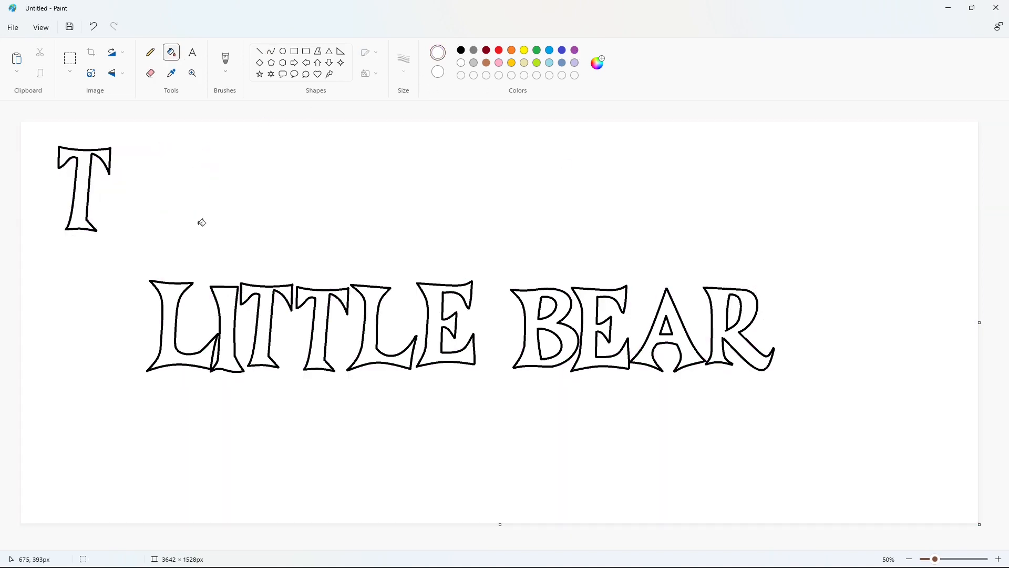
{"action": "left_click", "coordinate": [100, 165]}
{"action": "left_click", "coordinate": [70, 58]}
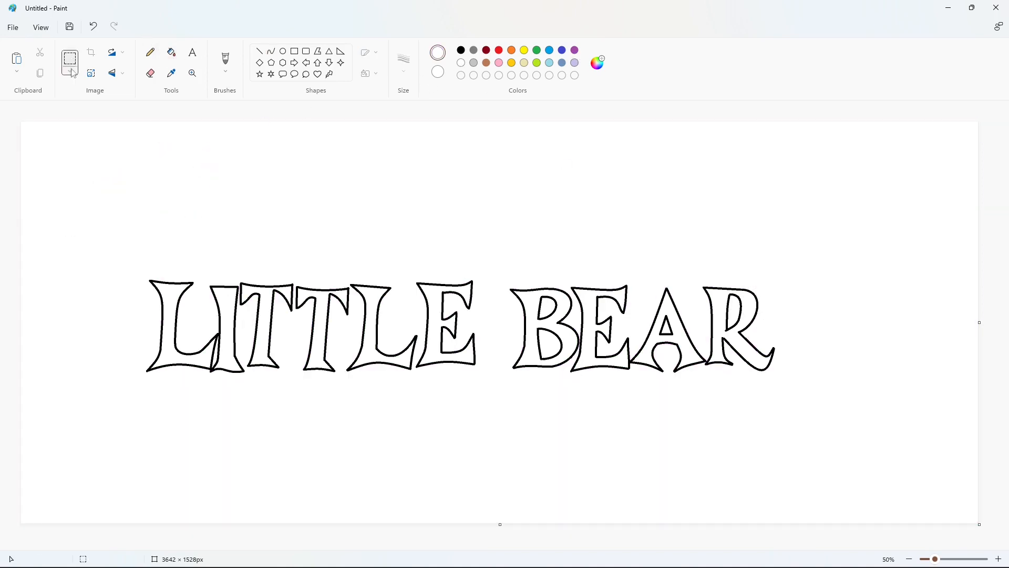
{"action": "left_click_drag", "start_coordinate": [117, 236], "coordinate": [878, 444]}
{"action": "left_click", "coordinate": [802, 259]}
- Fill all the letters of LITTLE BEAR with purple
{"action": "left_click", "coordinate": [575, 50]}
{"action": "left_click", "coordinate": [171, 53]}
{"action": "left_click", "coordinate": [167, 326]}
{"action": "left_click", "coordinate": [268, 326]}
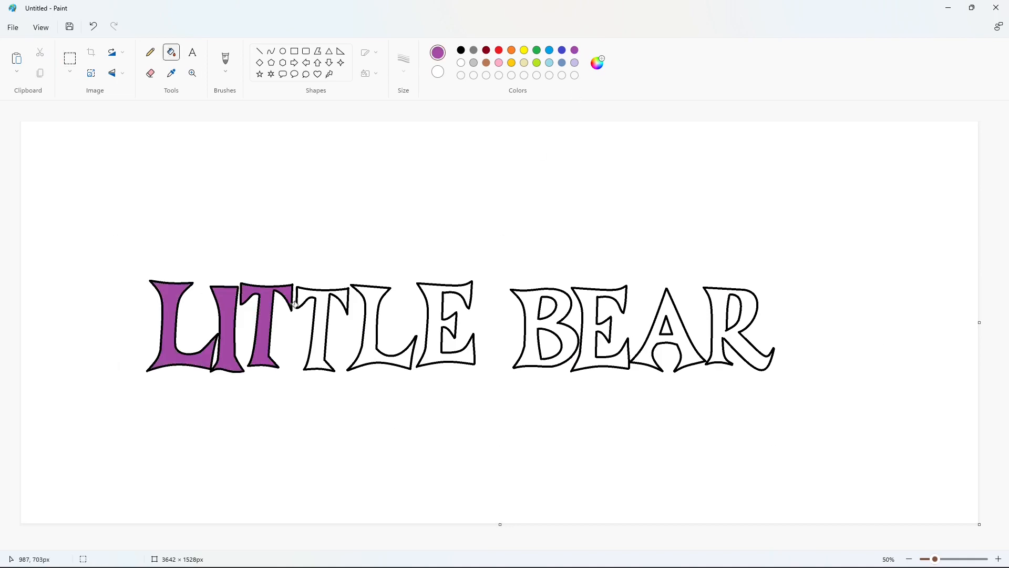
{"action": "left_click", "coordinate": [321, 326]}
{"action": "left_click", "coordinate": [372, 317]}
{"action": "left_click", "coordinate": [431, 325]}
{"action": "left_click", "coordinate": [585, 321]}
{"action": "left_click", "coordinate": [684, 341]}
{"action": "left_click", "coordinate": [717, 328]}
- Copy the whole purple LITTLE BEAR lettering
{"action": "left_click", "coordinate": [70, 58]}
{"action": "left_click_drag", "start_coordinate": [71, 185], "coordinate": [891, 478]}
{"action": "key", "text": "ctrl+c"}
- Fill all the letters of LITTLE BEAR with black to form the shadow layer
{"action": "left_click", "coordinate": [172, 52]}
{"action": "left_click", "coordinate": [460, 50]}
{"action": "key", "text": "ctrl+v"}
{"action": "key", "text": "ctrl+z"}
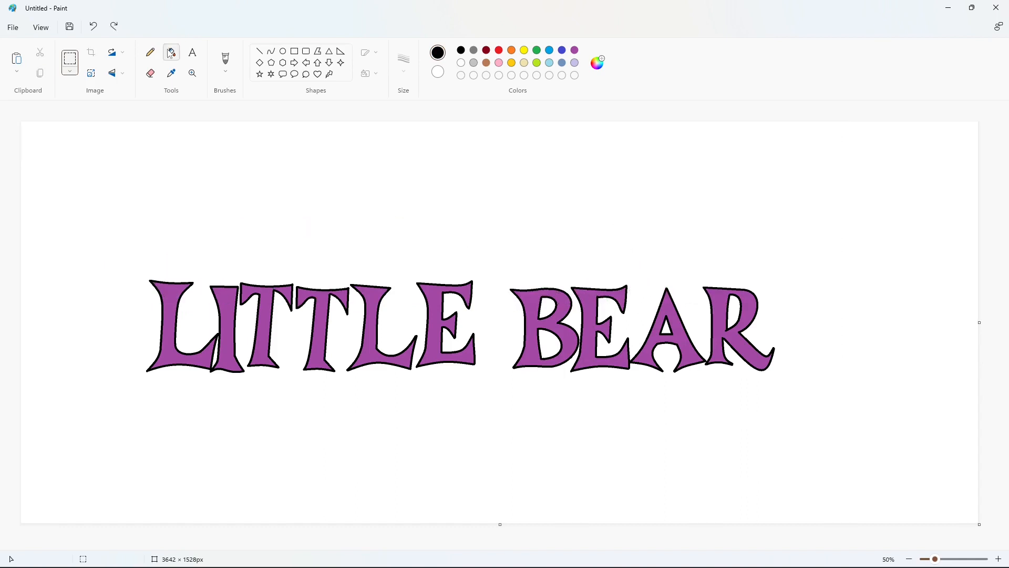
{"action": "left_click", "coordinate": [171, 52]}
{"action": "left_click", "coordinate": [171, 321]}
{"action": "left_click", "coordinate": [226, 318]}
{"action": "left_click", "coordinate": [265, 308]}
{"action": "left_click", "coordinate": [319, 315]}
{"action": "left_click", "coordinate": [372, 318]}
{"action": "left_click", "coordinate": [434, 321]}
{"action": "left_click", "coordinate": [713, 326]}
- Paste the purple lettering over the black letters, offset slightly to the right so black shadows show along the left edges
{"action": "key", "text": "ctrl+v"}
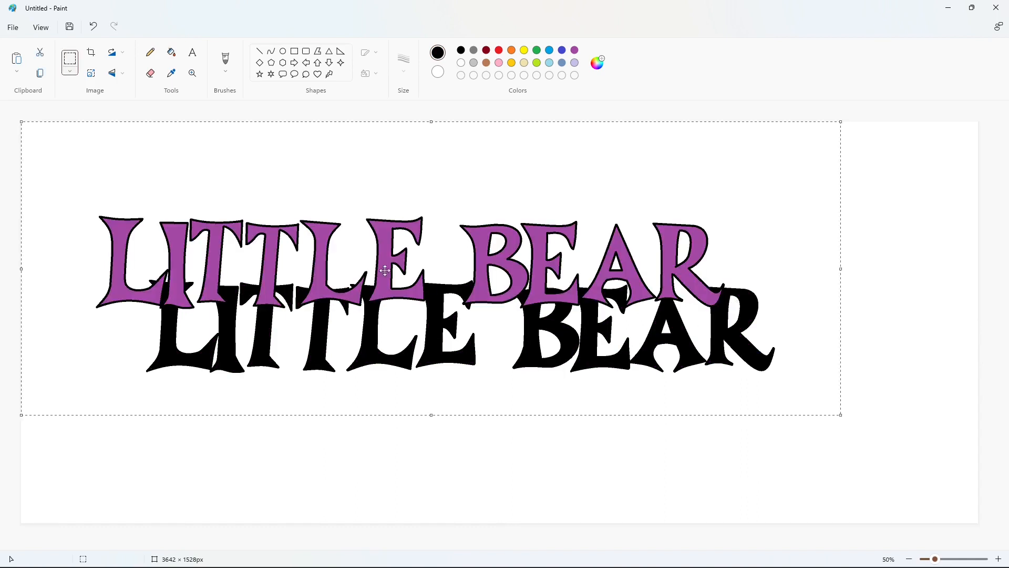
{"action": "left_click_drag", "start_coordinate": [295, 220], "coordinate": [343, 284]}
{"action": "key", "text": "Down"}
{"action": "key", "text": "Down"}
{"action": "key", "text": "Down"}
{"action": "key", "text": "Down"}
{"action": "key", "text": "Down"}
{"action": "key", "text": "Down"}
{"action": "key", "text": "Down"}
{"action": "key", "text": "Down"}
{"action": "key", "text": "Down"}
{"action": "key", "text": "Down"}
{"action": "key", "text": "Down"}
{"action": "key", "text": "Down"}
{"action": "key", "text": "Down"}
{"action": "key", "text": "Down"}
{"action": "key", "text": "Down"}
{"action": "key", "text": "Down"}
{"action": "key", "text": "Down"}
{"action": "key", "text": "Down"}
{"action": "key", "text": "Right"}
{"action": "key", "text": "Right"}
{"action": "key", "text": "Right"}
{"action": "key", "text": "Right"}
{"action": "key", "text": "Right"}
{"action": "key", "text": "Right"}
{"action": "key", "text": "Right"}
{"action": "key", "text": "Right"}
{"action": "key", "text": "Right"}
{"action": "key", "text": "Right"}
{"action": "key", "text": "Right"}
{"action": "key", "text": "Right"}
{"action": "key", "text": "Right"}
{"action": "key", "text": "Right"}
{"action": "key", "text": "Right"}
{"action": "key", "text": "Right"}
{"action": "key", "text": "Right"}
{"action": "key", "text": "Right"}
{"action": "key", "text": "Right"}
{"action": "key", "text": "Right"}
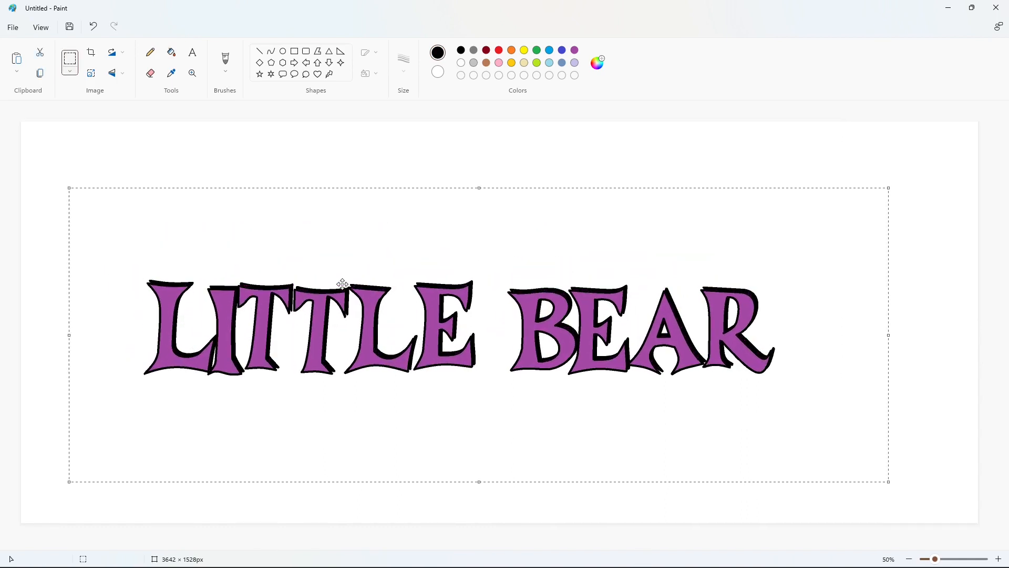
{"action": "key", "text": "Up"}
{"action": "key", "text": "Up"}
{"action": "key", "text": "Up"}
{"action": "key", "text": "Up"}
{"action": "key", "text": "Up"}
{"action": "key", "text": "Up"}
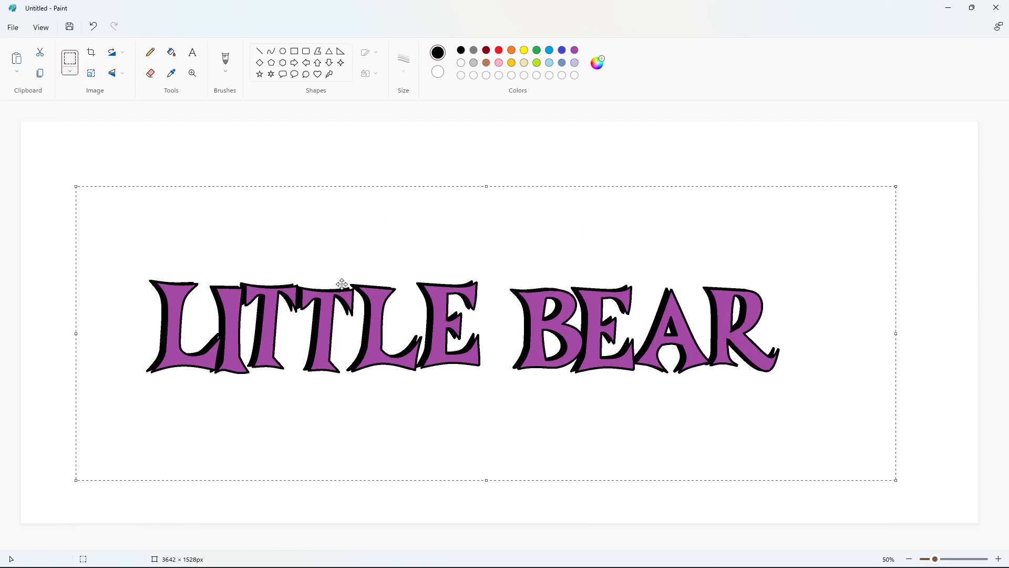
{"action": "key", "text": "Up"}
{"action": "key", "text": "Up"}
{"action": "key", "text": "Up"}
{"action": "key", "text": "Up"}
{"action": "key", "text": "Up"}
{"action": "key", "text": "Up"}
{"action": "key", "text": "Right"}
{"action": "key", "text": "Right"}
{"action": "key", "text": "Right"}
{"action": "key", "text": "Right"}
{"action": "key", "text": "Right"}
{"action": "key", "text": "Right"}
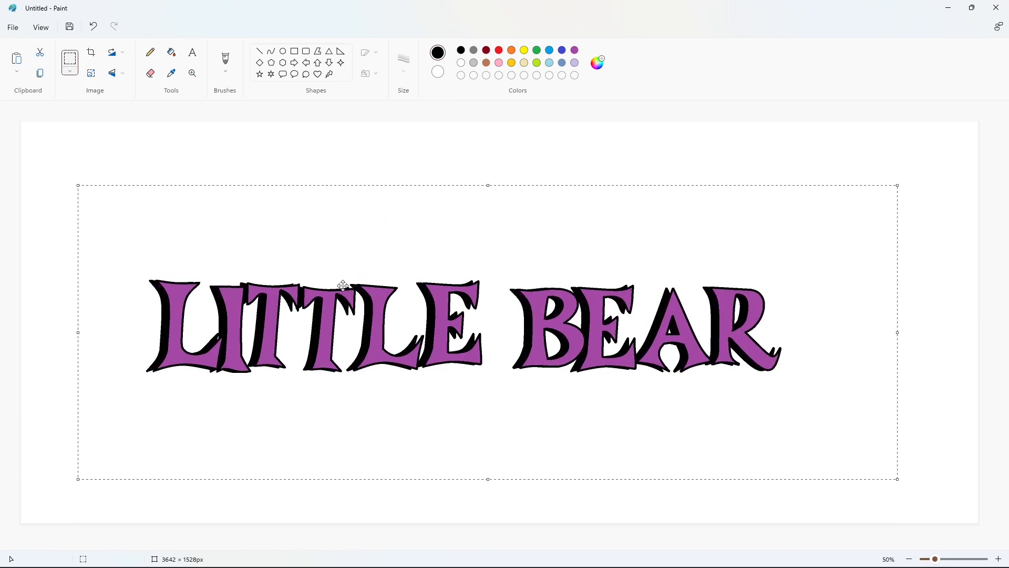
{"action": "left_click", "coordinate": [70, 149]}
- Enlarge the canvas to about 6836 × 2064 px and place a duplicate of the shadowed lettering on the empty right half
{"action": "left_click", "coordinate": [909, 558]}
{"action": "left_click_drag", "start_coordinate": [500, 324], "coordinate": [920, 393]}
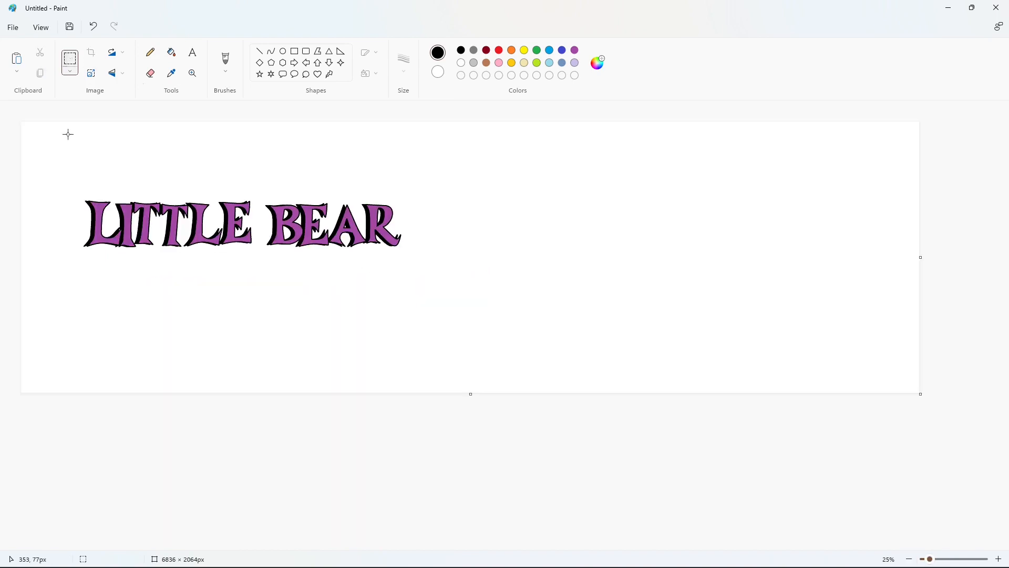
{"action": "left_click_drag", "start_coordinate": [42, 136], "coordinate": [468, 313]}
{"action": "key", "text": "ctrl+c"}
{"action": "key", "text": "ctrl+v"}
{"action": "left_click_drag", "start_coordinate": [210, 252], "coordinate": [718, 295]}
{"action": "left_click", "coordinate": [712, 358]}
- Draw a blue ellipse around the original lettering, about 2423 × 905 px
{"action": "left_click", "coordinate": [909, 558]}
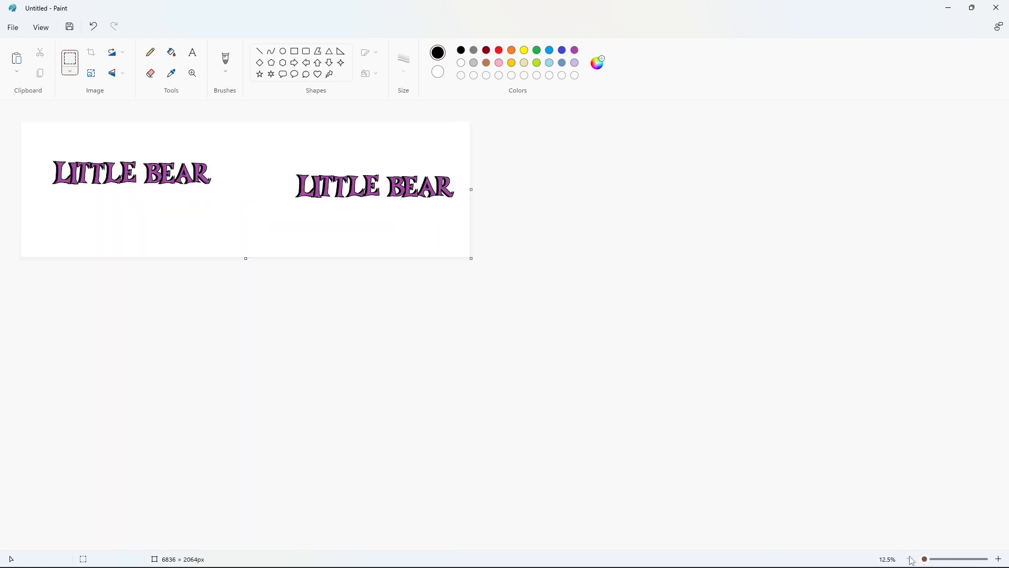
{"action": "scroll", "coordinate": [437, 281], "scroll_direction": "up", "scroll_amount": 2, "text": "ctrl"}
{"action": "left_click", "coordinate": [282, 51]}
{"action": "left_click", "coordinate": [562, 50]}
{"action": "left_click_drag", "start_coordinate": [88, 202], "coordinate": [794, 453]}
{"action": "left_click_drag", "start_coordinate": [88, 330], "coordinate": [157, 327]}
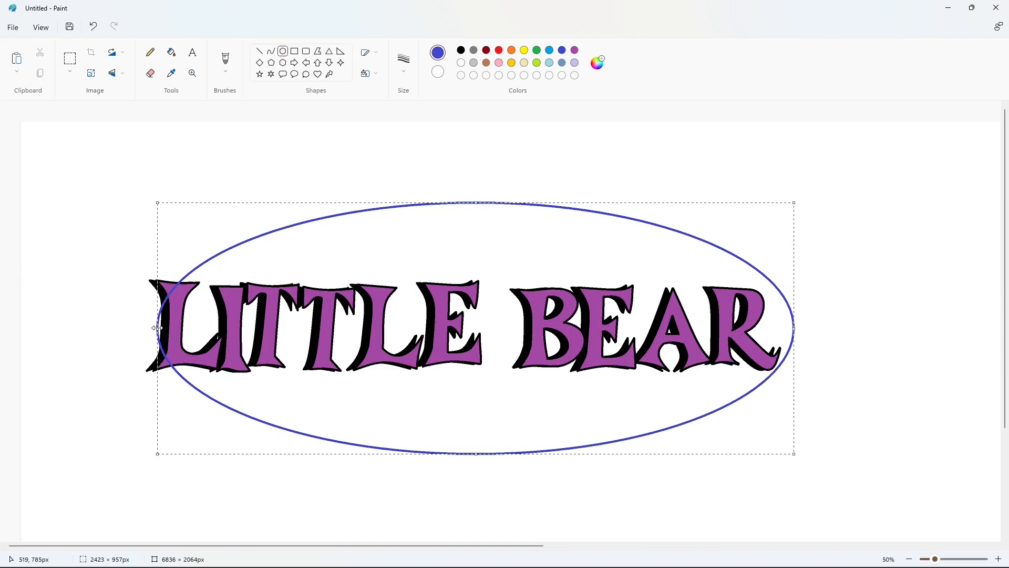
{"action": "left_click_drag", "start_coordinate": [476, 202], "coordinate": [476, 208]}
{"action": "left_click_drag", "start_coordinate": [476, 453], "coordinate": [476, 445]}
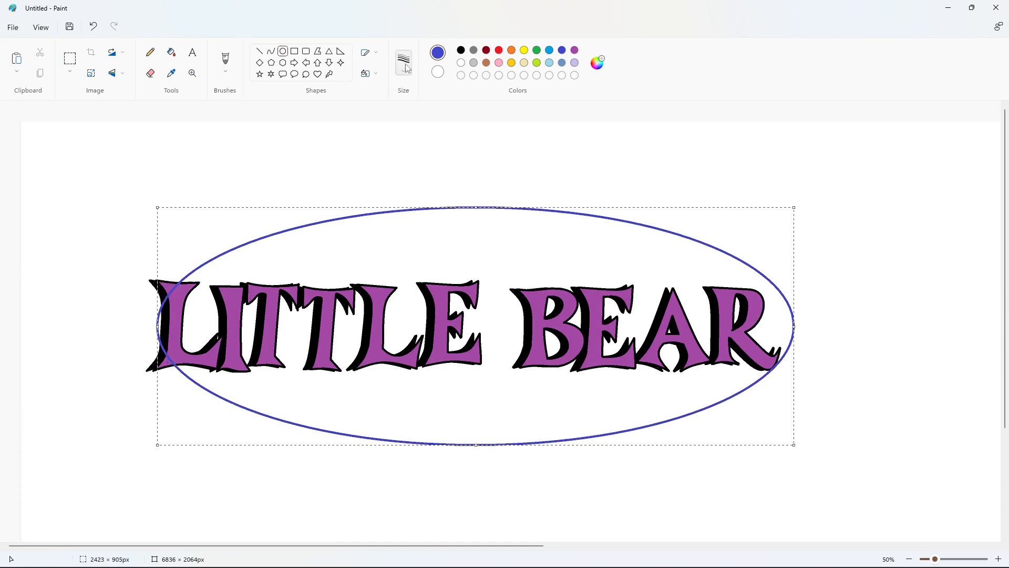
- Thicken the ellipse's outline and narrow the ellipse to about 2417 px wide
{"action": "key", "text": "ctrl+plus"}
{"action": "key", "text": "ctrl+plus"}
{"action": "key", "text": "ctrl+plus"}
{"action": "key", "text": "ctrl+plus"}
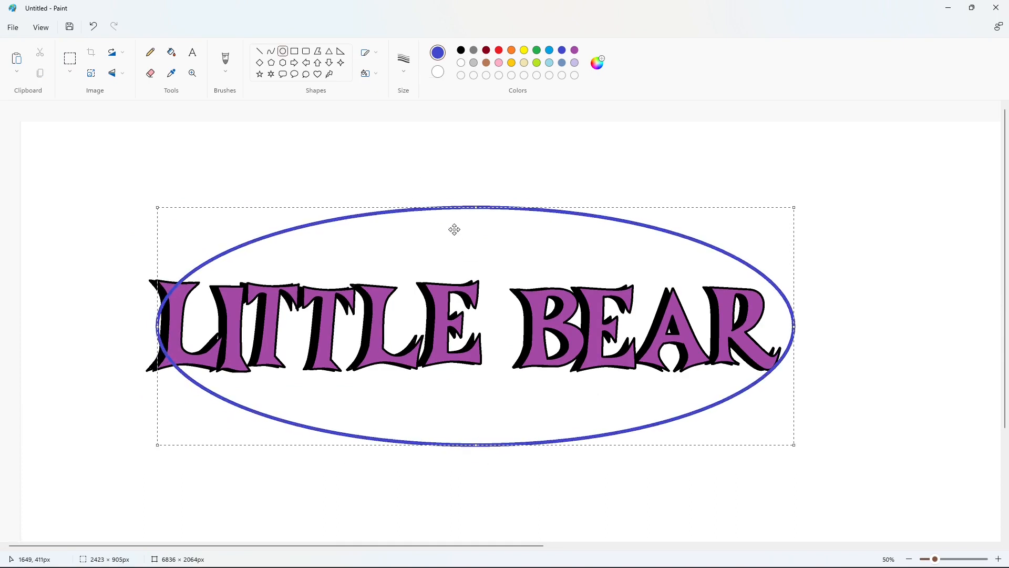
{"action": "left_click_drag", "start_coordinate": [157, 326], "coordinate": [159, 326]}
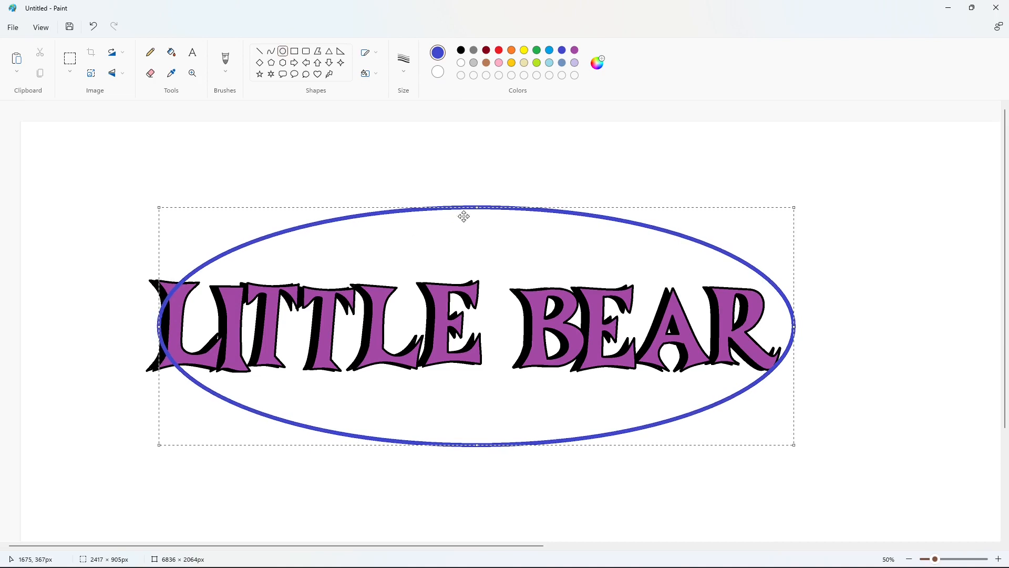
{"action": "left_click_drag", "start_coordinate": [476, 208], "coordinate": [476, 208]}
{"action": "left_click_drag", "start_coordinate": [457, 545], "coordinate": [486, 545]}
{"action": "left_click", "coordinate": [831, 370]}
- Erase the lettering inside the ellipse by filling the interior alternately with black and purple, then with white
{"action": "left_click", "coordinate": [172, 52]}
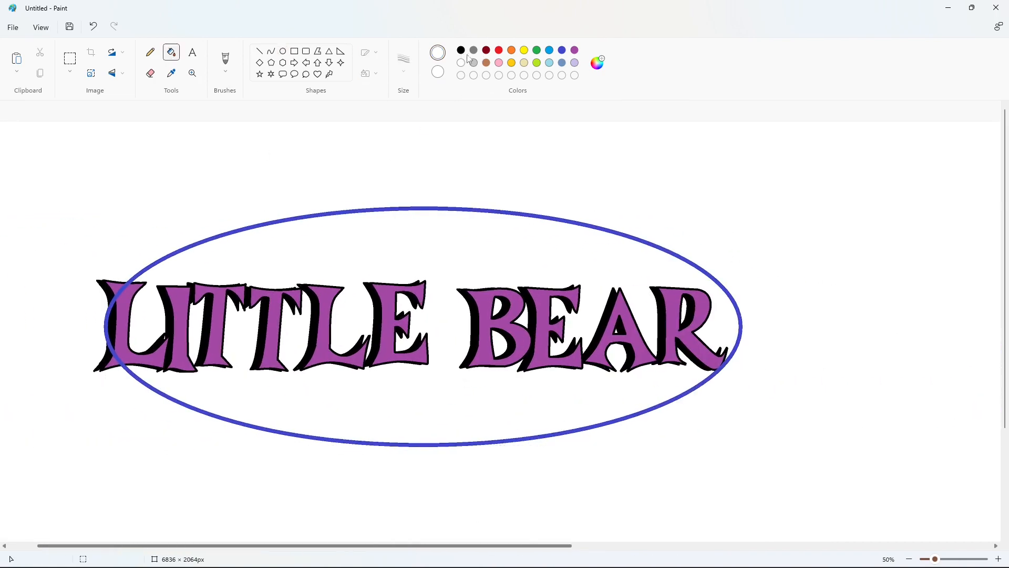
{"action": "left_click", "coordinate": [461, 50]}
{"action": "left_click", "coordinate": [432, 232]}
{"action": "left_click", "coordinate": [574, 50]}
{"action": "left_click", "coordinate": [481, 230]}
{"action": "left_click", "coordinate": [461, 50]}
{"action": "left_click", "coordinate": [456, 231]}
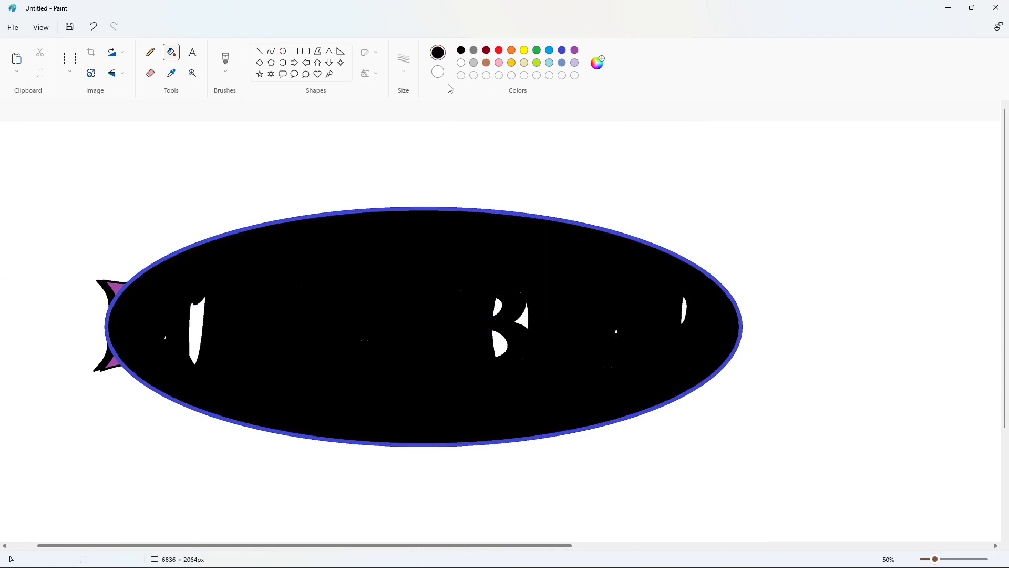
{"action": "left_click", "coordinate": [461, 63]}
{"action": "left_click", "coordinate": [406, 288]}
- Fill the letter remnants outside the ellipse with white and recolor the ellipse's outline black
{"action": "left_click", "coordinate": [116, 285]}
{"action": "left_click", "coordinate": [108, 289]}
{"action": "left_click", "coordinate": [112, 363]}
{"action": "left_click", "coordinate": [105, 355]}
{"action": "left_click", "coordinate": [461, 50]}
{"action": "left_click", "coordinate": [712, 278]}
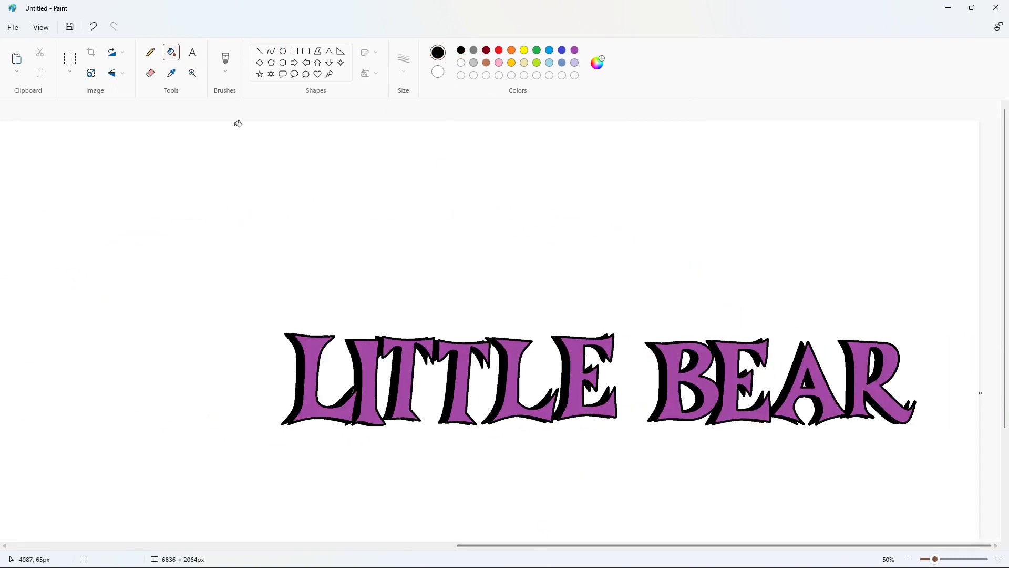
- Copy the duplicate lettering from the right half of the canvas and place it centered over the empty ellipse
{"action": "left_click", "coordinate": [70, 58]}
{"action": "left_click_drag", "start_coordinate": [169, 250], "coordinate": [957, 525]}
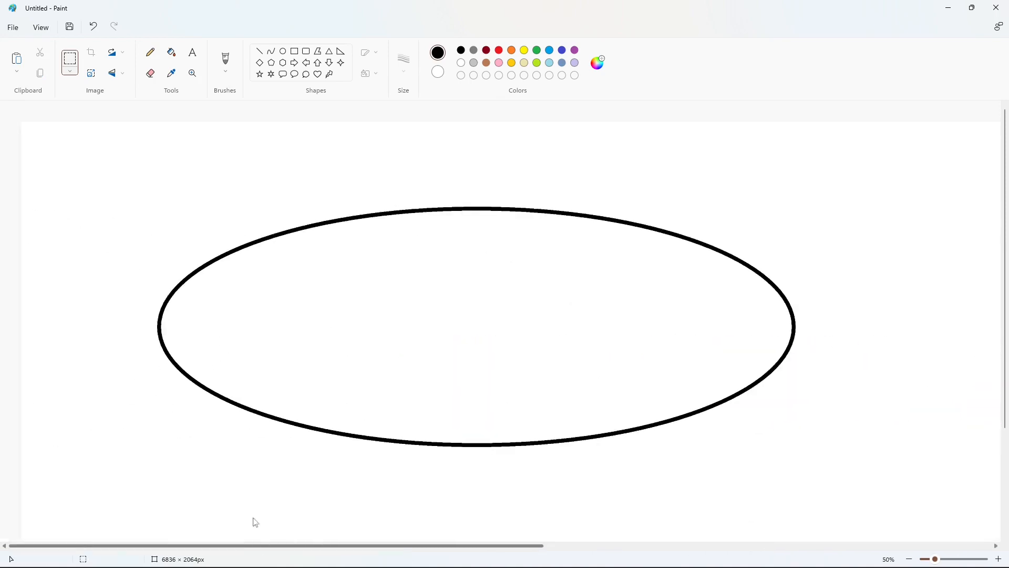
{"action": "key", "text": "ctrl+v"}
{"action": "left_click_drag", "start_coordinate": [468, 247], "coordinate": [528, 316]}
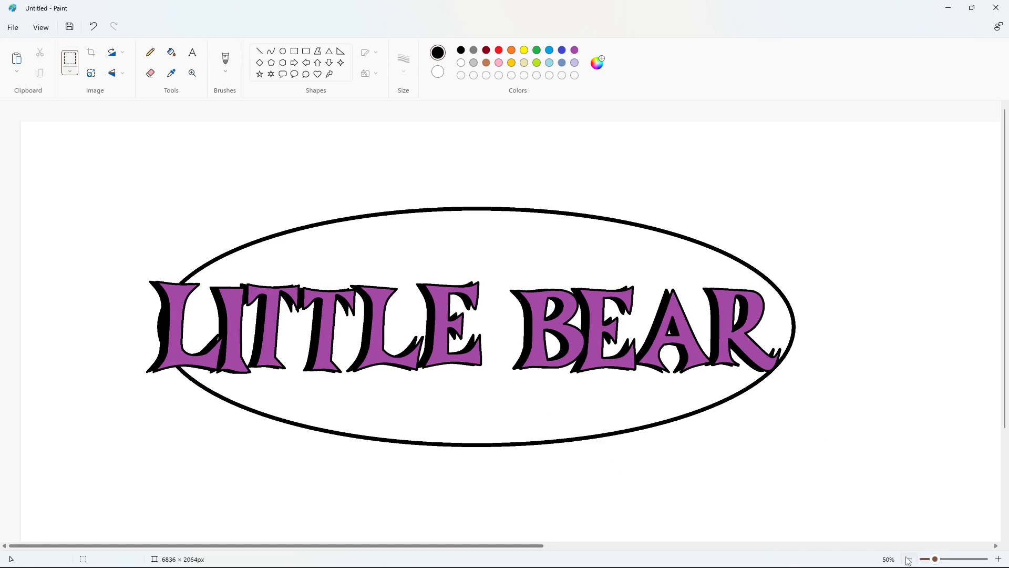
- Shrink the canvas to about 3658 × 1522 px, cutting off the spare lettering
{"action": "left_click", "coordinate": [907, 559]}
{"action": "left_click_drag", "start_coordinate": [920, 393], "coordinate": [441, 314]}
{"action": "left_click", "coordinate": [998, 558]}
{"action": "left_click_drag", "start_coordinate": [860, 507], "coordinate": [983, 523]}
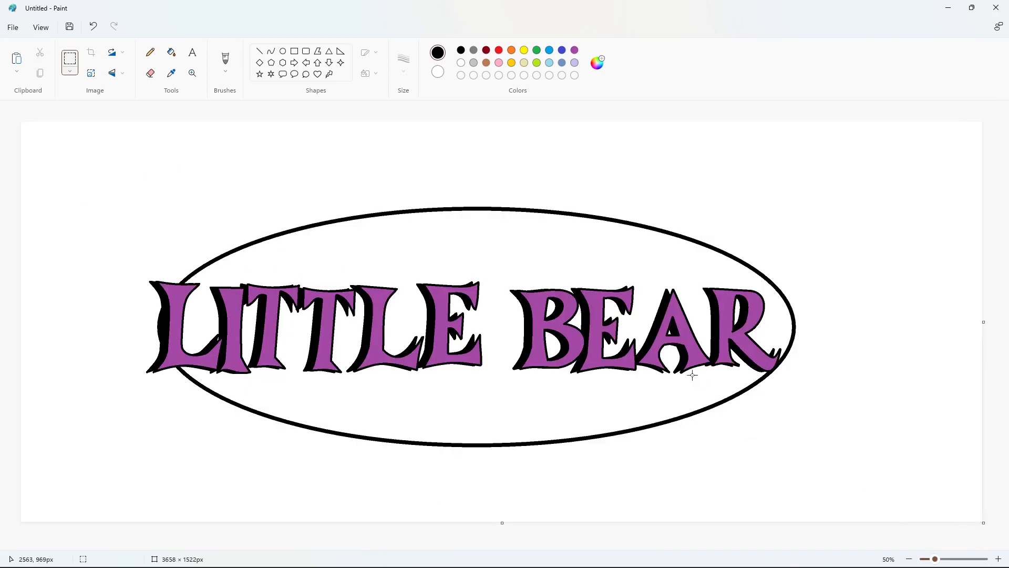
- Mix a pale custom green and fill the ellipse's background with it
{"action": "left_click", "coordinate": [536, 52]}
{"action": "left_click", "coordinate": [597, 64]}
{"action": "left_click_drag", "start_coordinate": [411, 191], "coordinate": [412, 257]}
{"action": "left_click_drag", "start_coordinate": [540, 208], "coordinate": [540, 189]}
{"action": "left_click", "coordinate": [476, 420]}
{"action": "left_click", "coordinate": [171, 52]}
{"action": "left_click", "coordinate": [461, 274]}
- Add the custom green again and fill the lower background, the counters of the B and the gaps between letters
{"action": "left_click", "coordinate": [597, 63]}
{"action": "left_click", "coordinate": [468, 416]}
{"action": "left_click", "coordinate": [462, 383]}
{"action": "left_click", "coordinate": [250, 331]}
{"action": "left_click", "coordinate": [550, 307]}
{"action": "left_click", "coordinate": [554, 345]}
{"action": "left_click", "coordinate": [575, 316]}
- Define the pale green once more and refill the upper background, the B's lower counter and the A's counter
{"action": "left_click", "coordinate": [596, 63]}
{"action": "left_click", "coordinate": [468, 417]}
{"action": "left_click", "coordinate": [479, 255]}
{"action": "left_click", "coordinate": [553, 346]}
{"action": "left_click", "coordinate": [672, 330]}
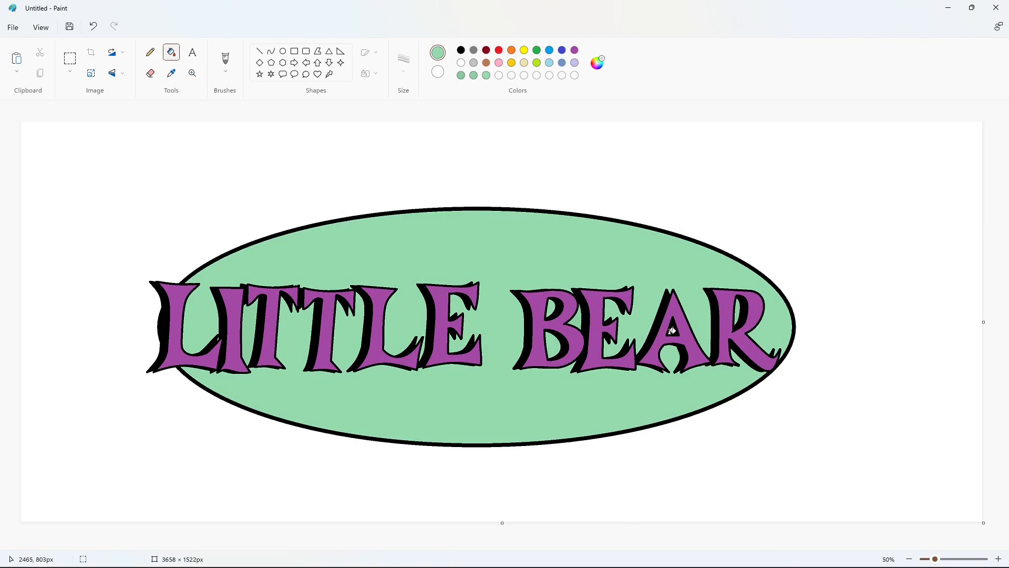
- Fill all the purple letter faces of LITTLE BEAR with white, keeping their black outlines and shadows
{"action": "left_click", "coordinate": [461, 63]}
{"action": "left_click", "coordinate": [181, 295]}
{"action": "left_click", "coordinate": [233, 312]}
{"action": "left_click", "coordinate": [268, 314]}
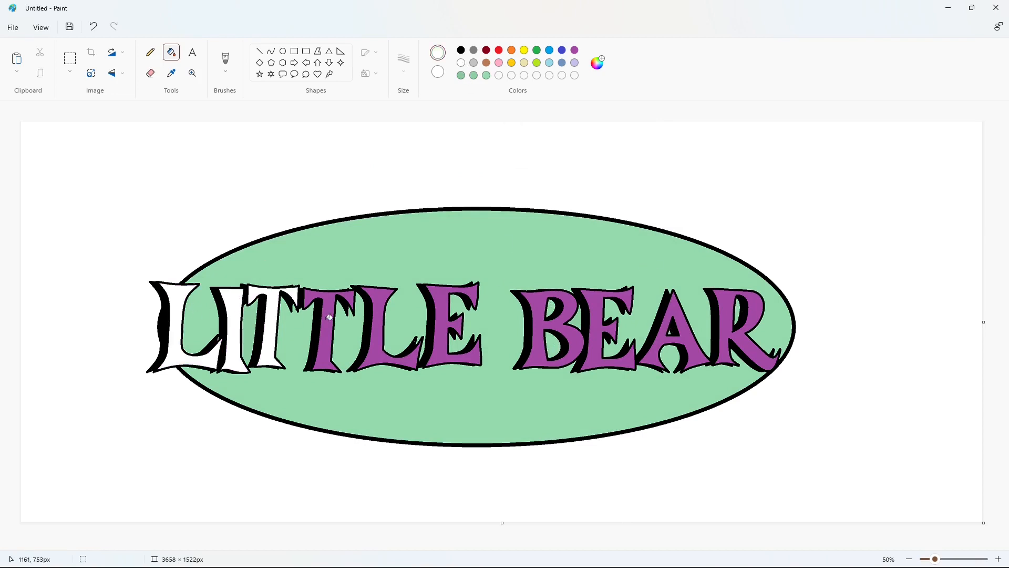
{"action": "left_click", "coordinate": [319, 319]}
{"action": "left_click", "coordinate": [387, 319]}
{"action": "left_click", "coordinate": [444, 323]}
{"action": "left_click", "coordinate": [536, 331]}
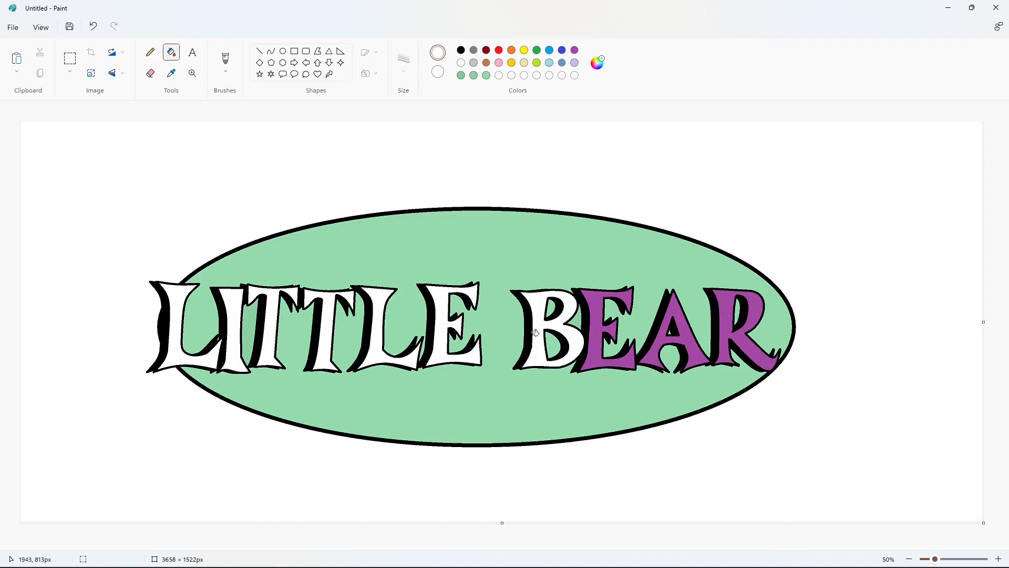
{"action": "left_click", "coordinate": [595, 325]}
{"action": "left_click", "coordinate": [729, 330]}
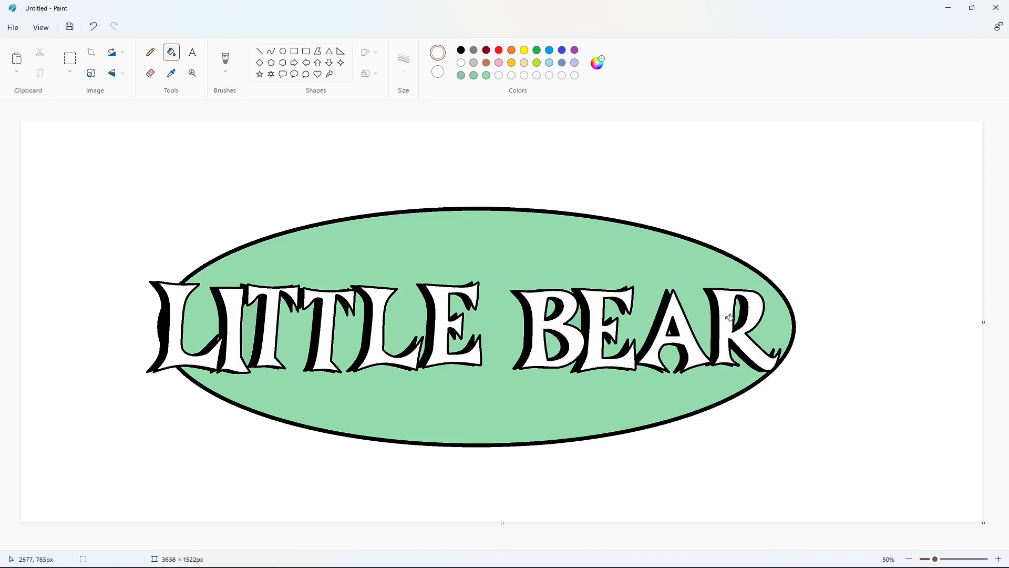
- Set up the Pencil with a different line thickness and black as the drawing color
{"action": "left_click", "coordinate": [150, 51]}
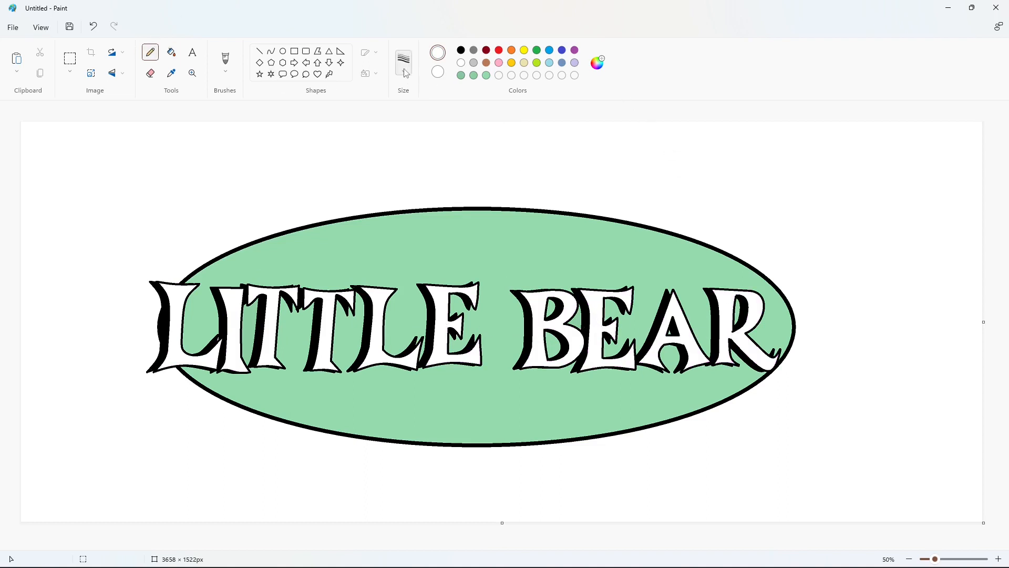
{"action": "left_click", "coordinate": [403, 60]}
{"action": "left_click", "coordinate": [378, 160]}
{"action": "left_click", "coordinate": [461, 50]}
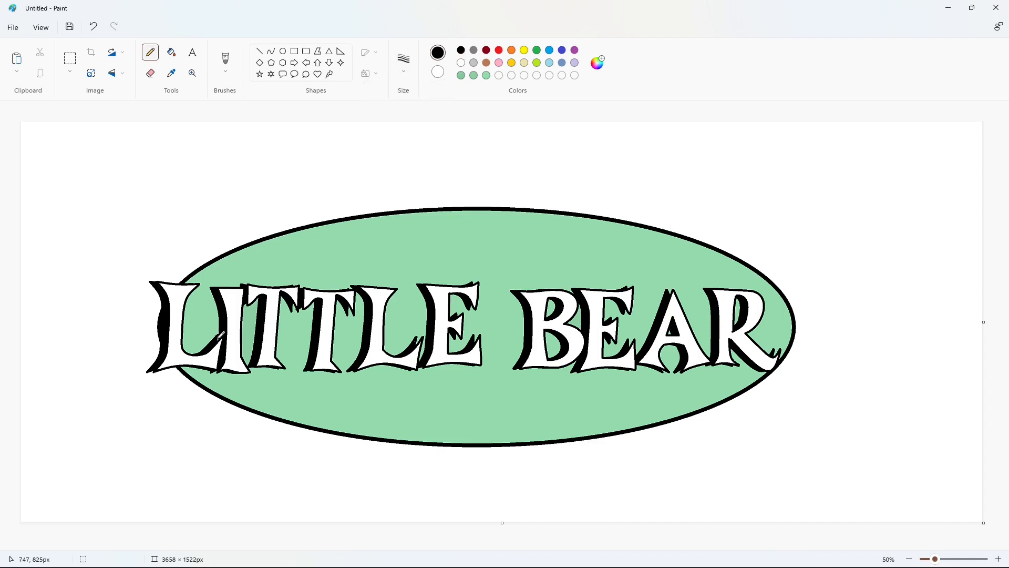